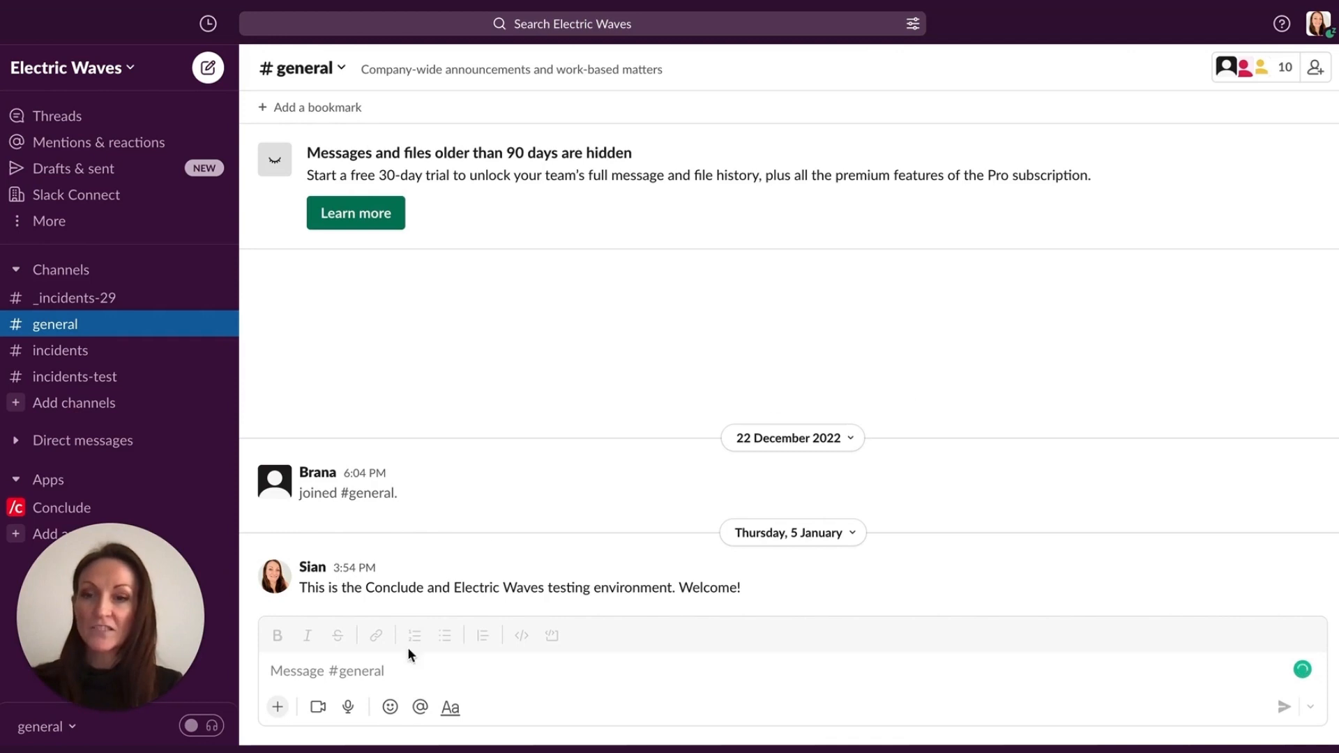
- Run "/c help" in the general channel to read the available Conclude commands
click(404, 672)
text(/c help)
key(Return)
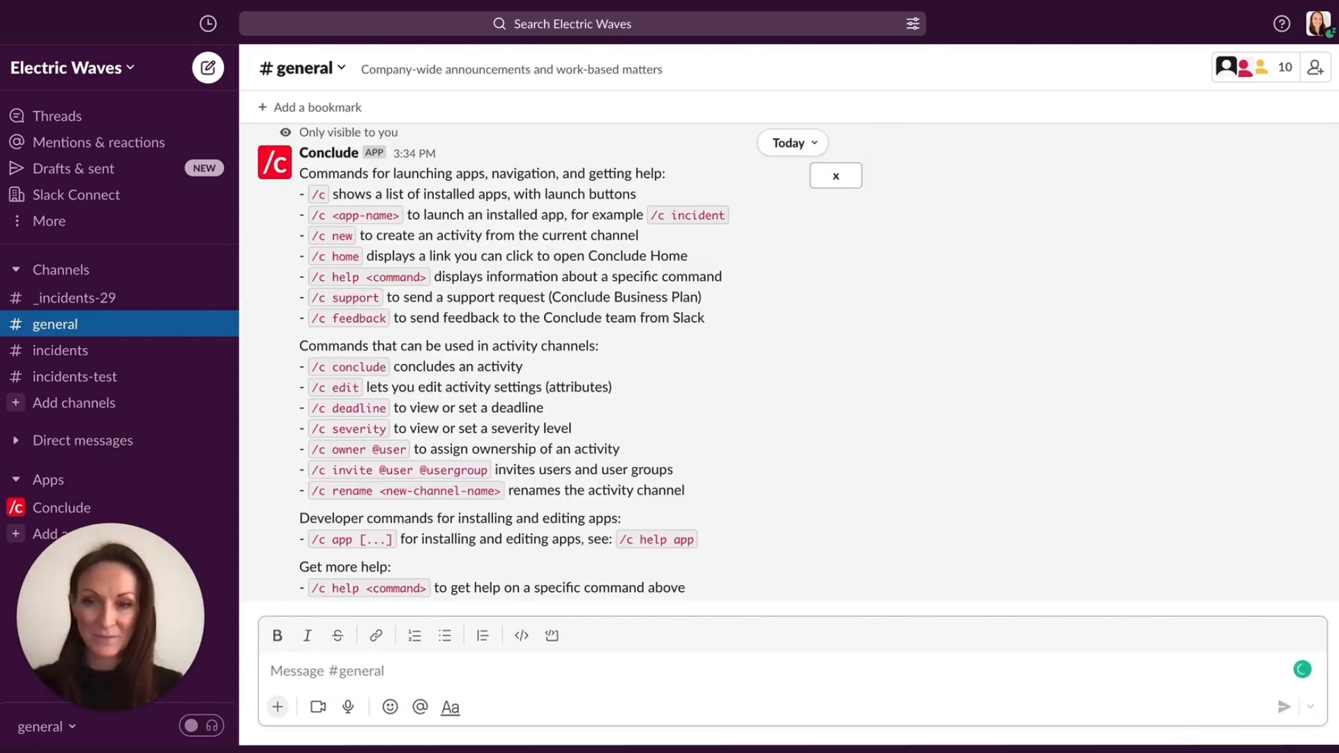
- Run "/c app install" and install the Incident Management workflow app in the existing incidents-test channel
text(/c)
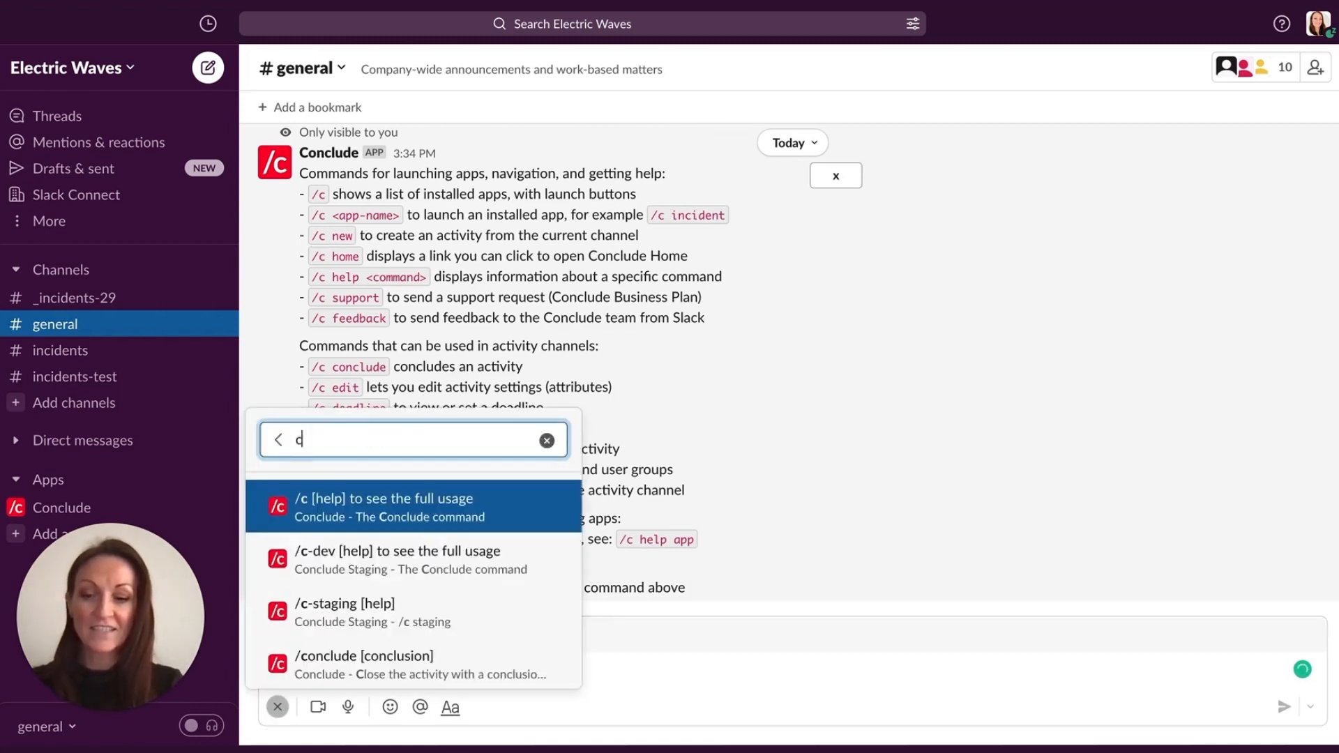
text( app install)
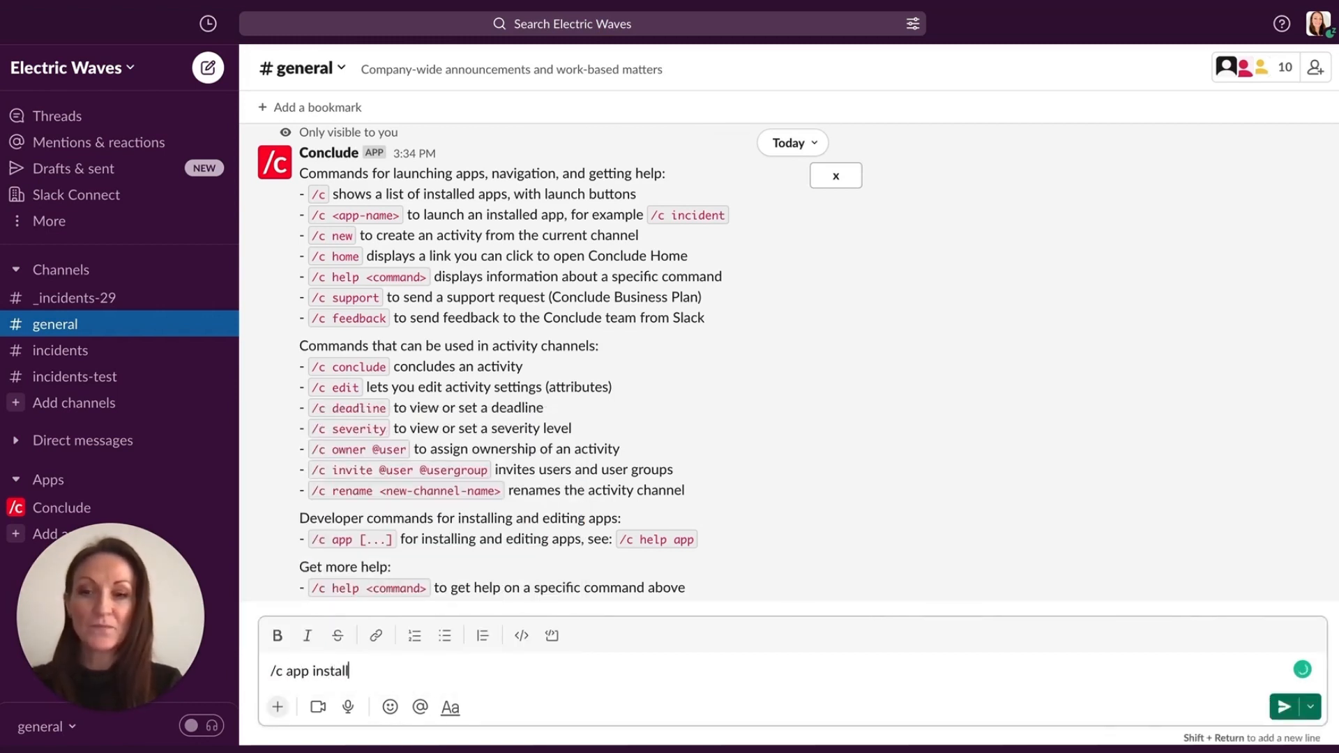
key(Return)
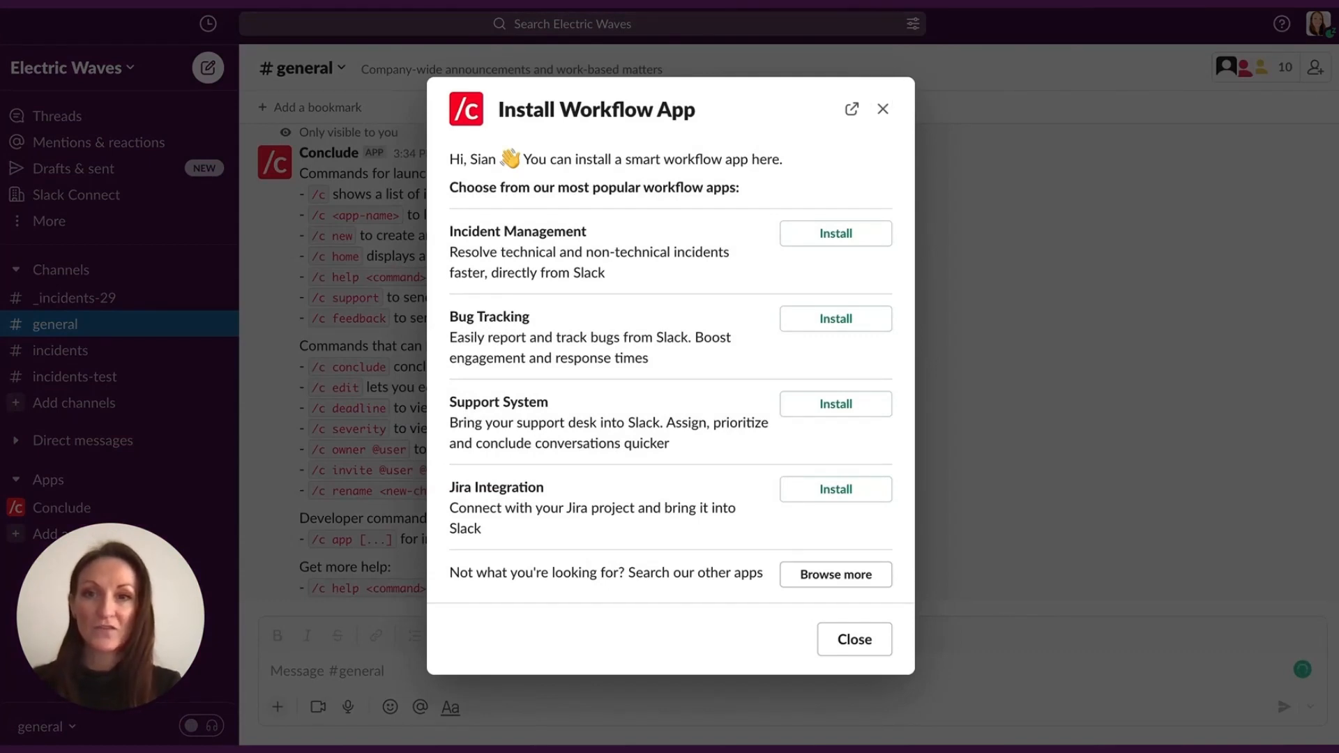
click(833, 235)
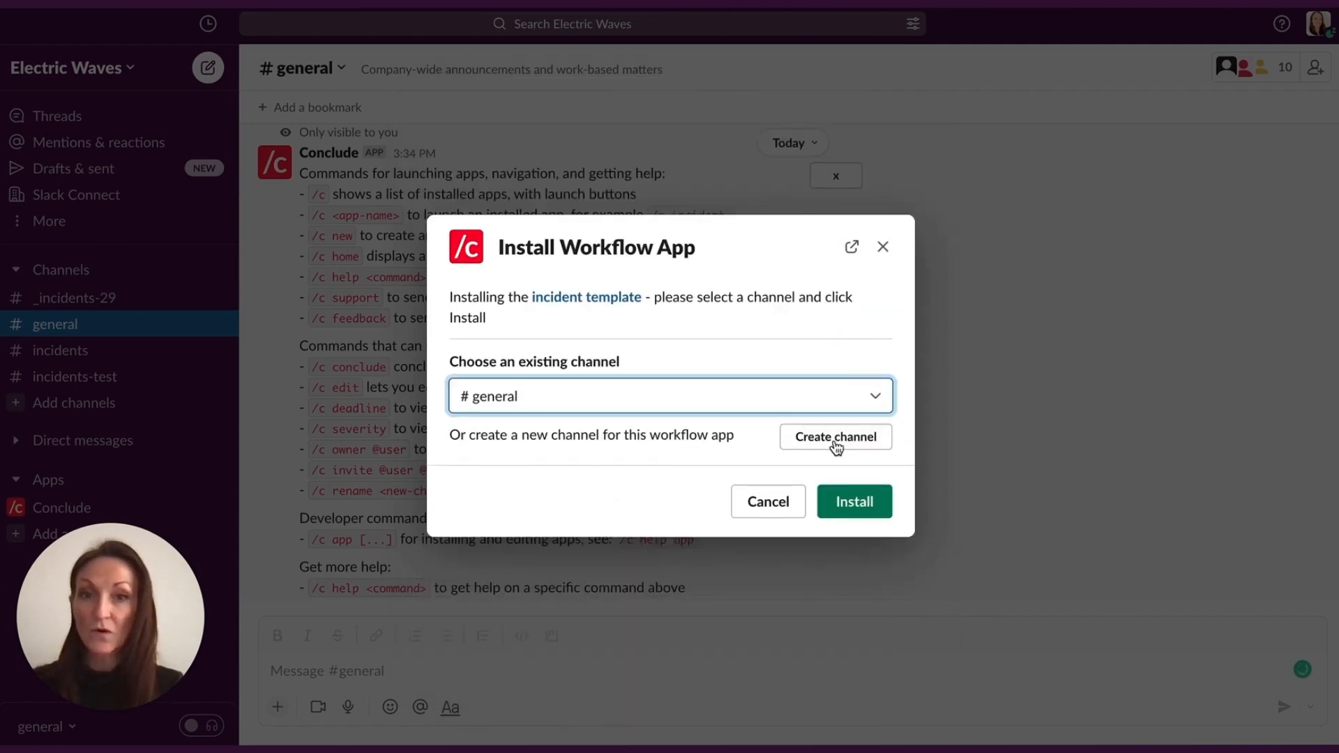
click(868, 394)
click(782, 487)
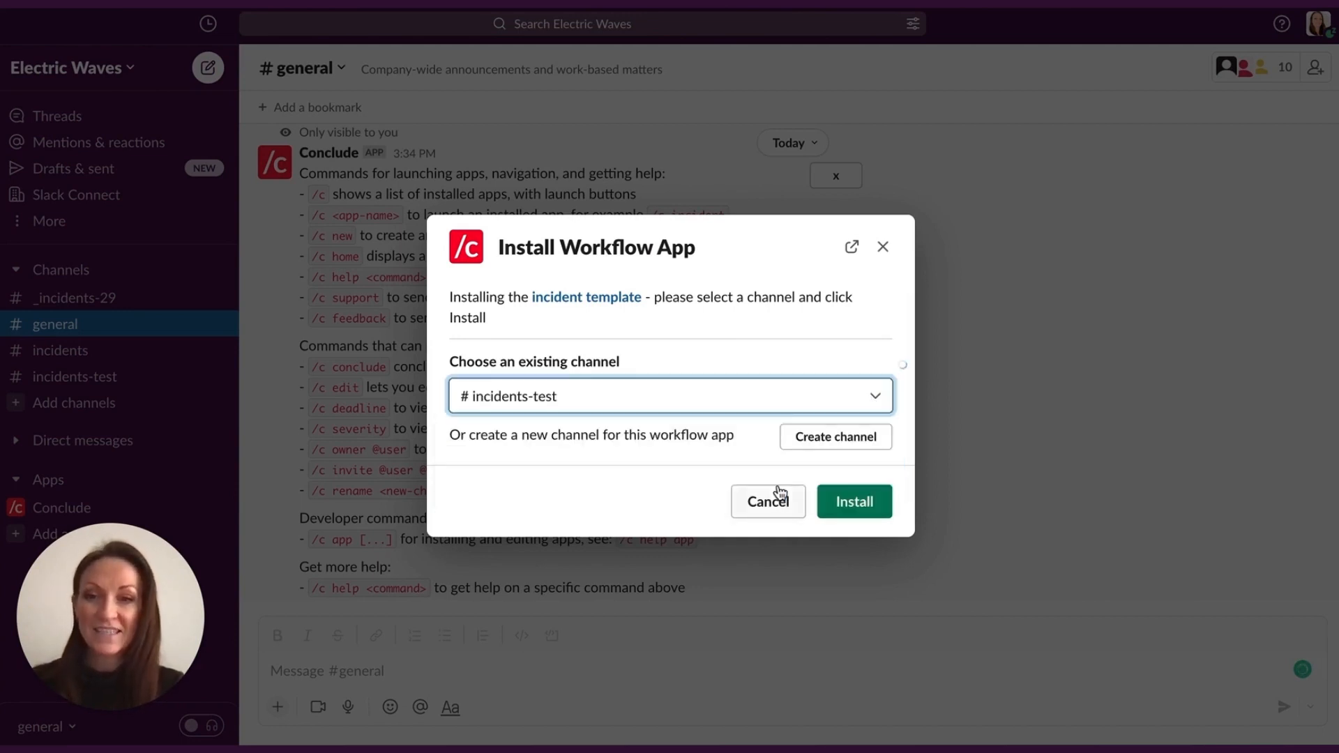
click(858, 504)
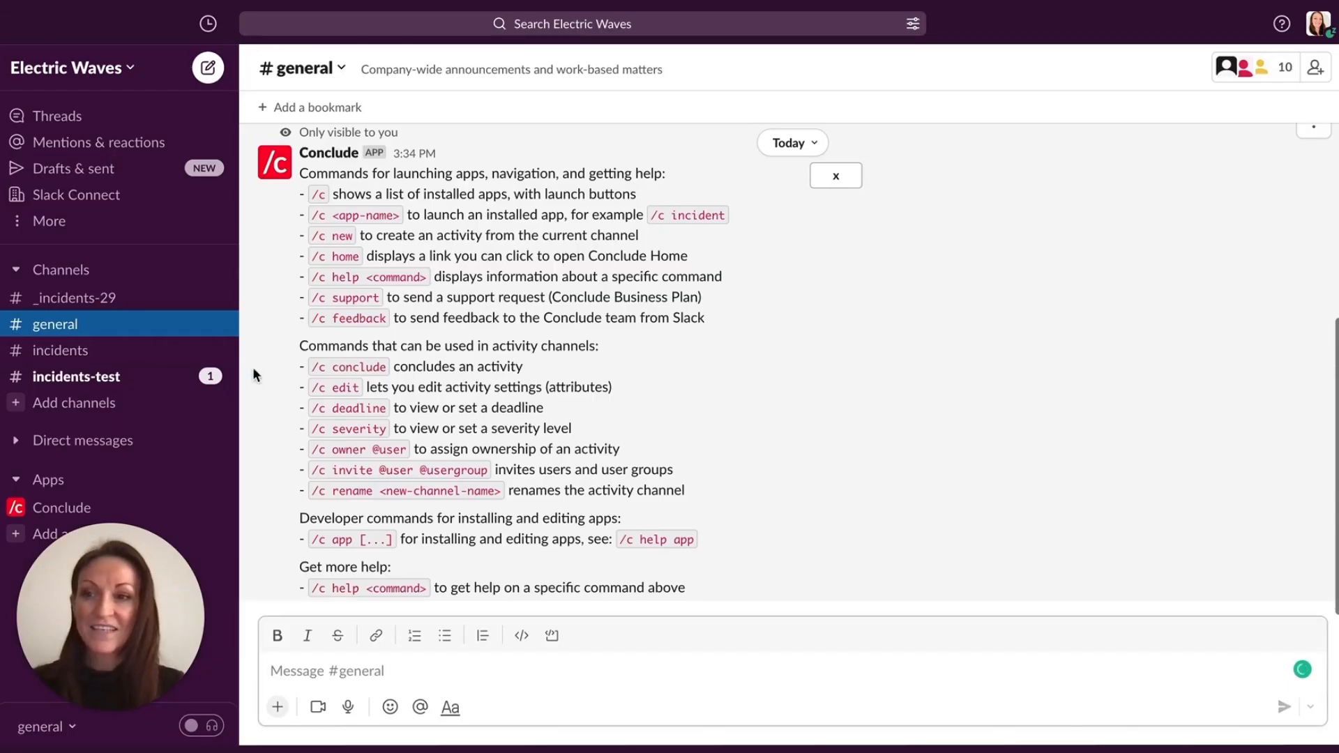
- In the incidents-test channel, run "/c new" and submit an incident headlined "customer login failure" with High severity
click(87, 378)
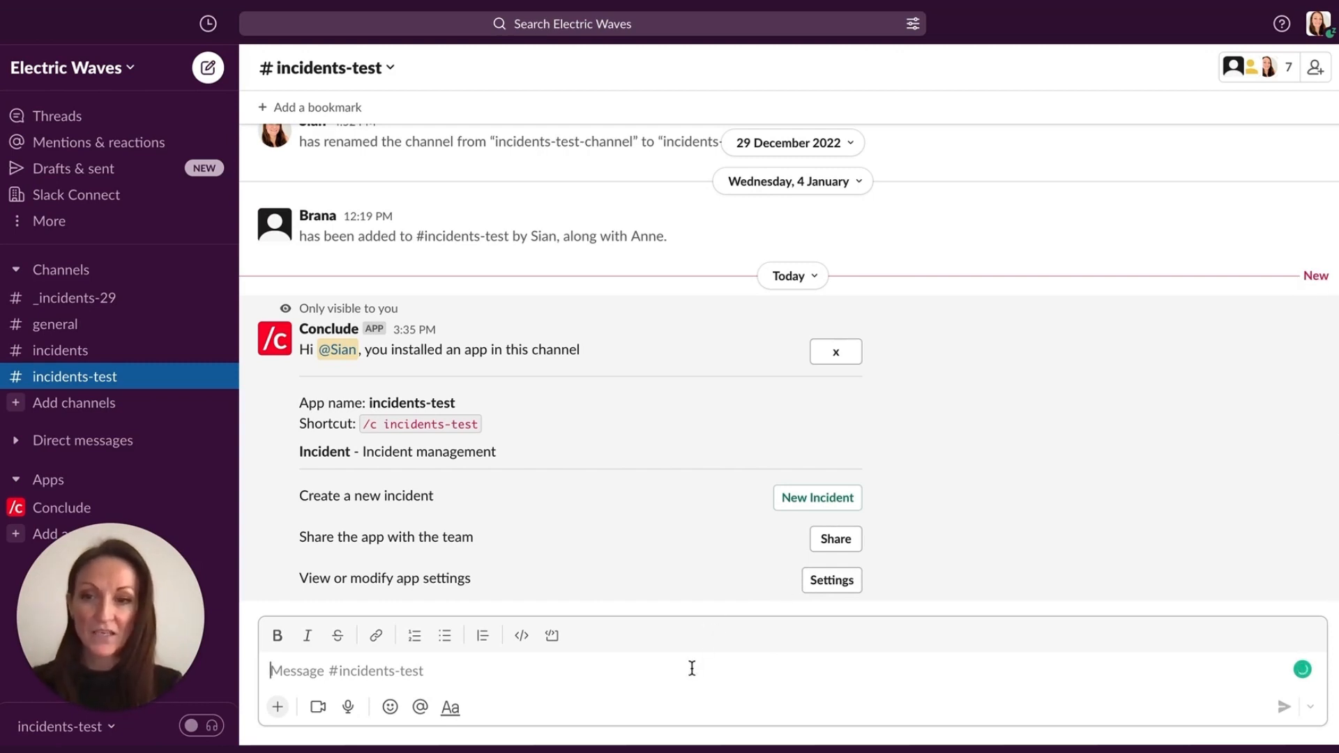
text(/c new)
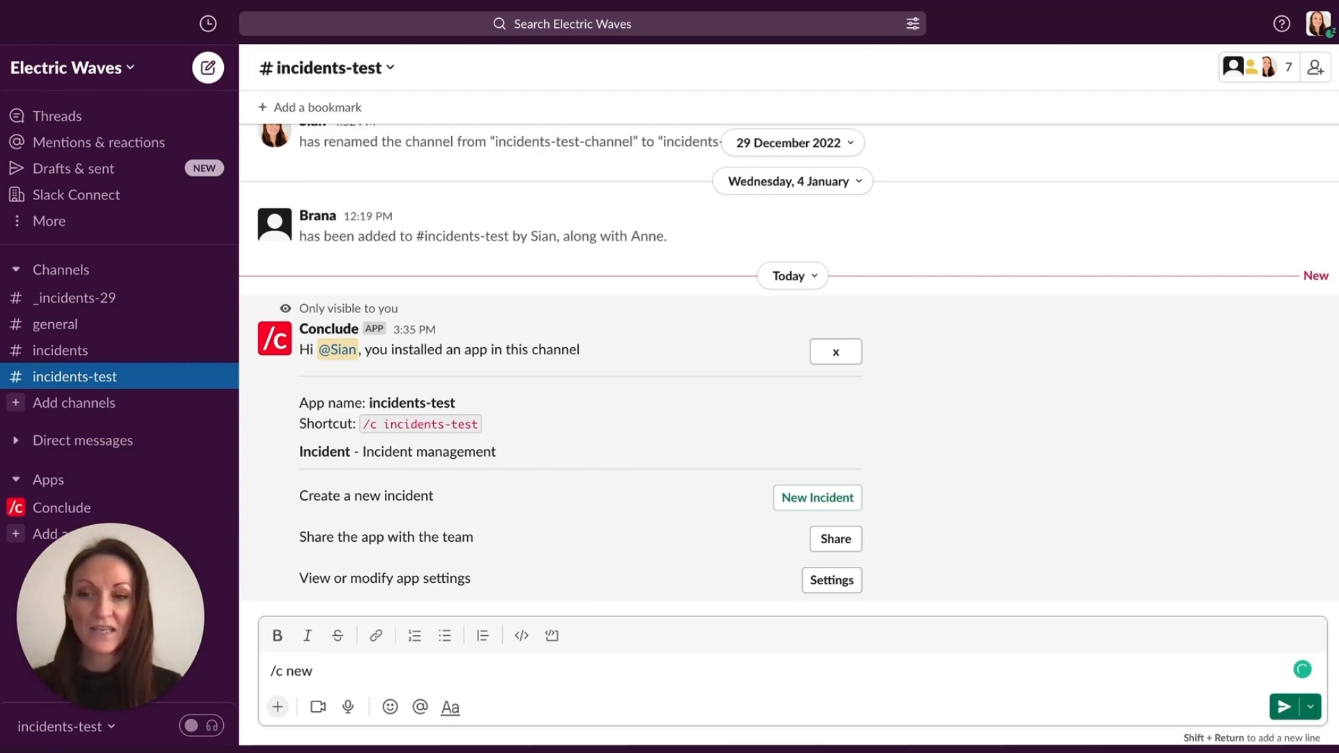
key(Return)
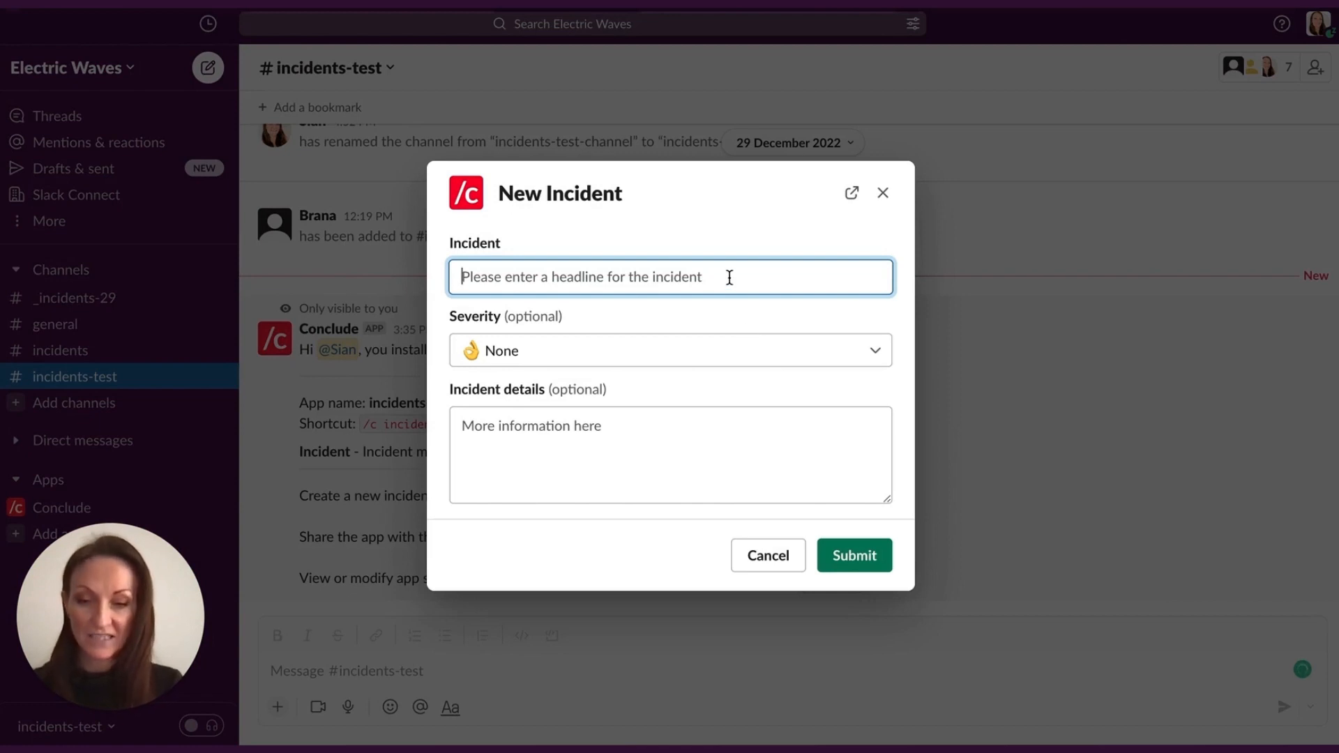
text(customer)
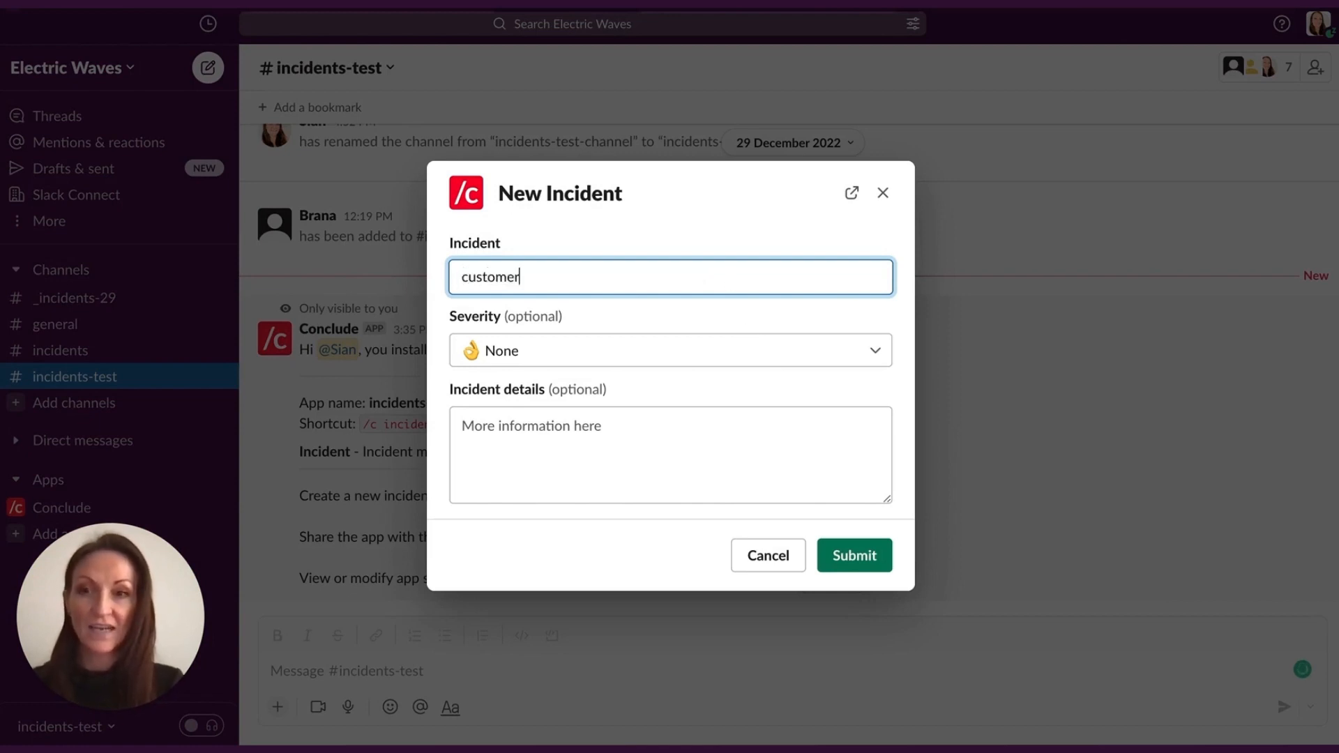
text( login)
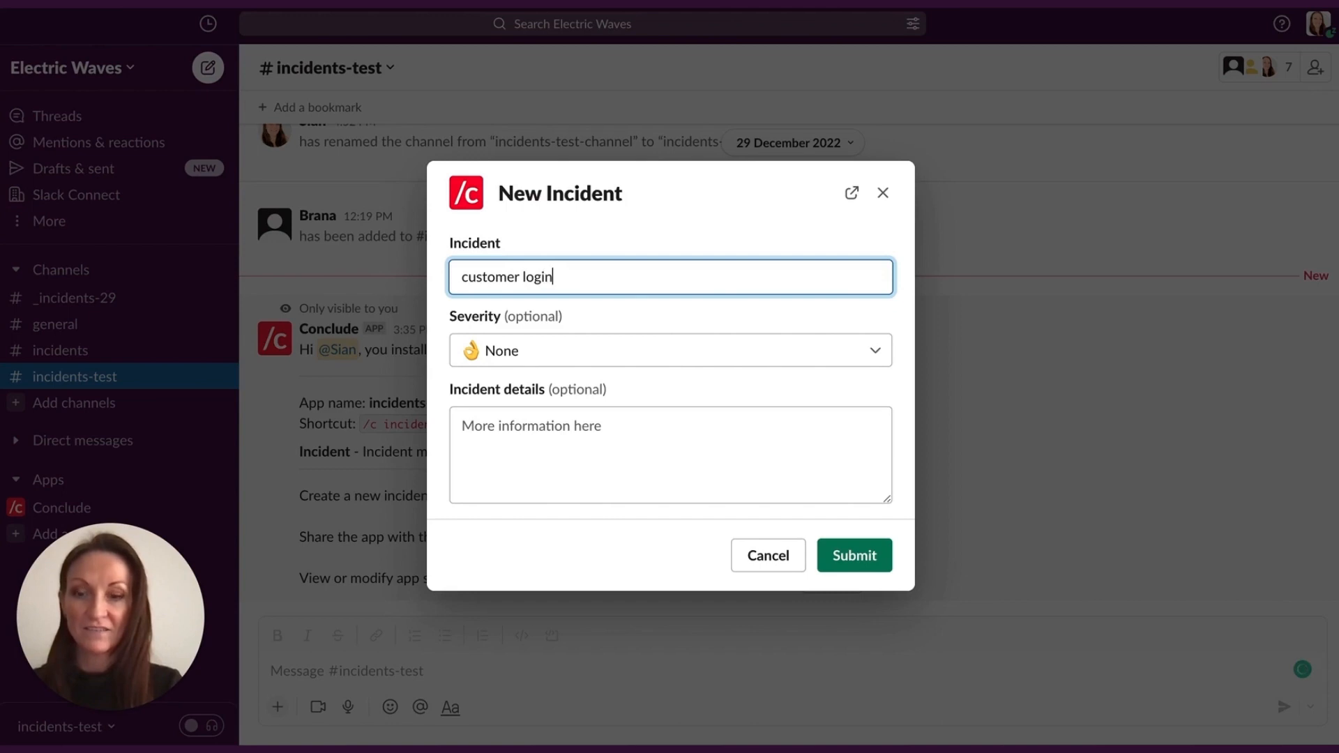
text( failure)
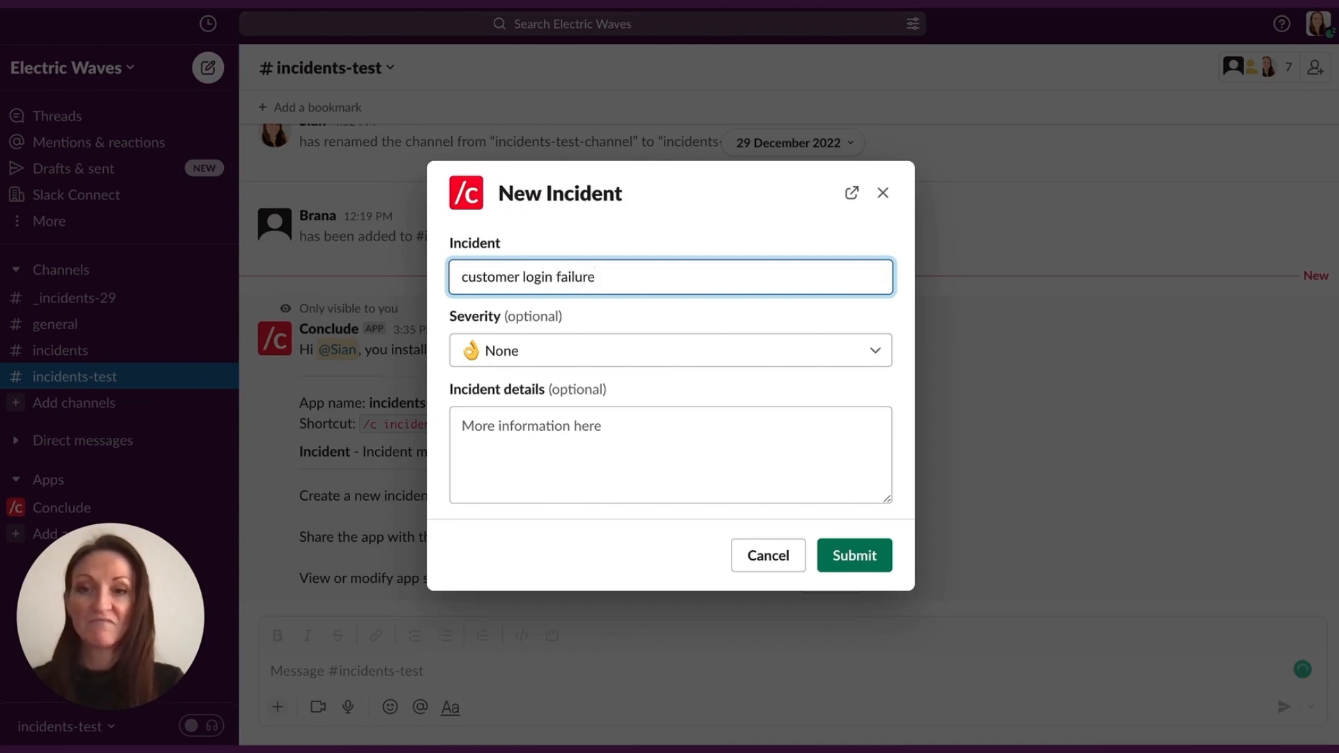
click(702, 354)
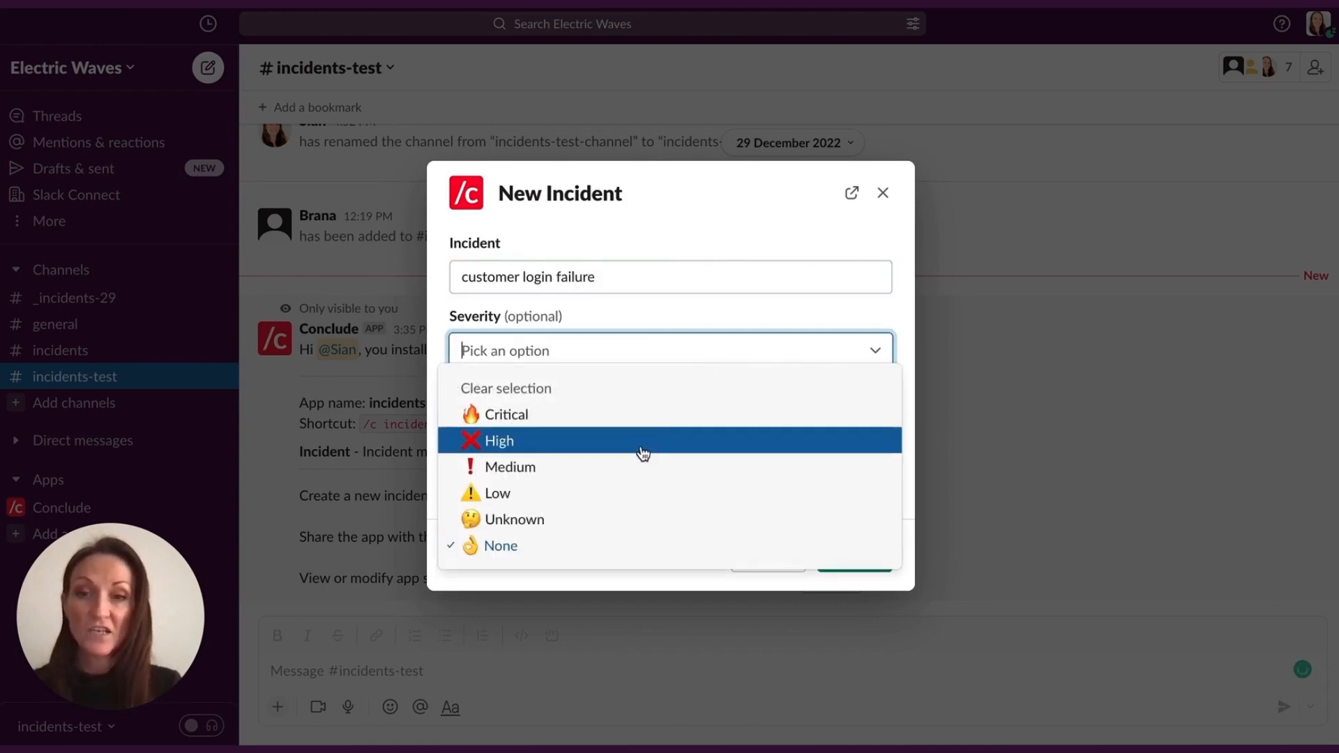
click(642, 452)
click(639, 442)
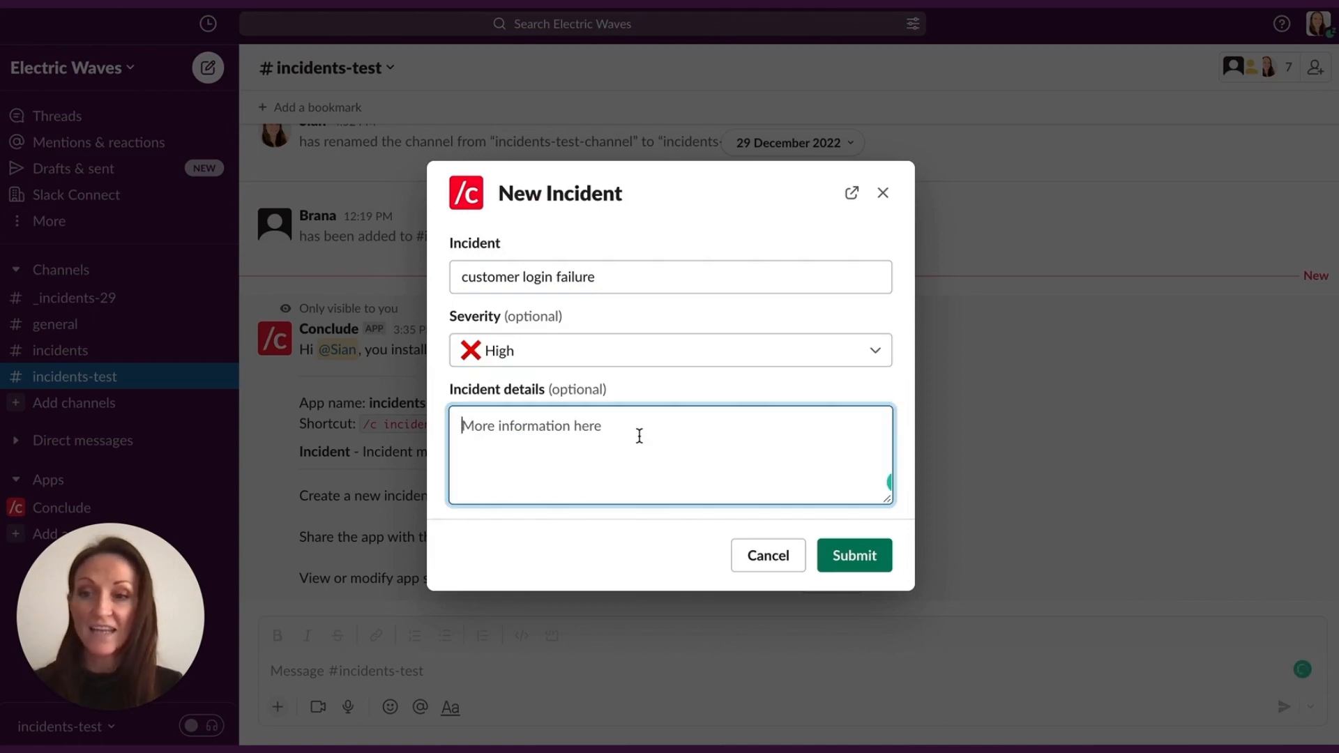
click(836, 558)
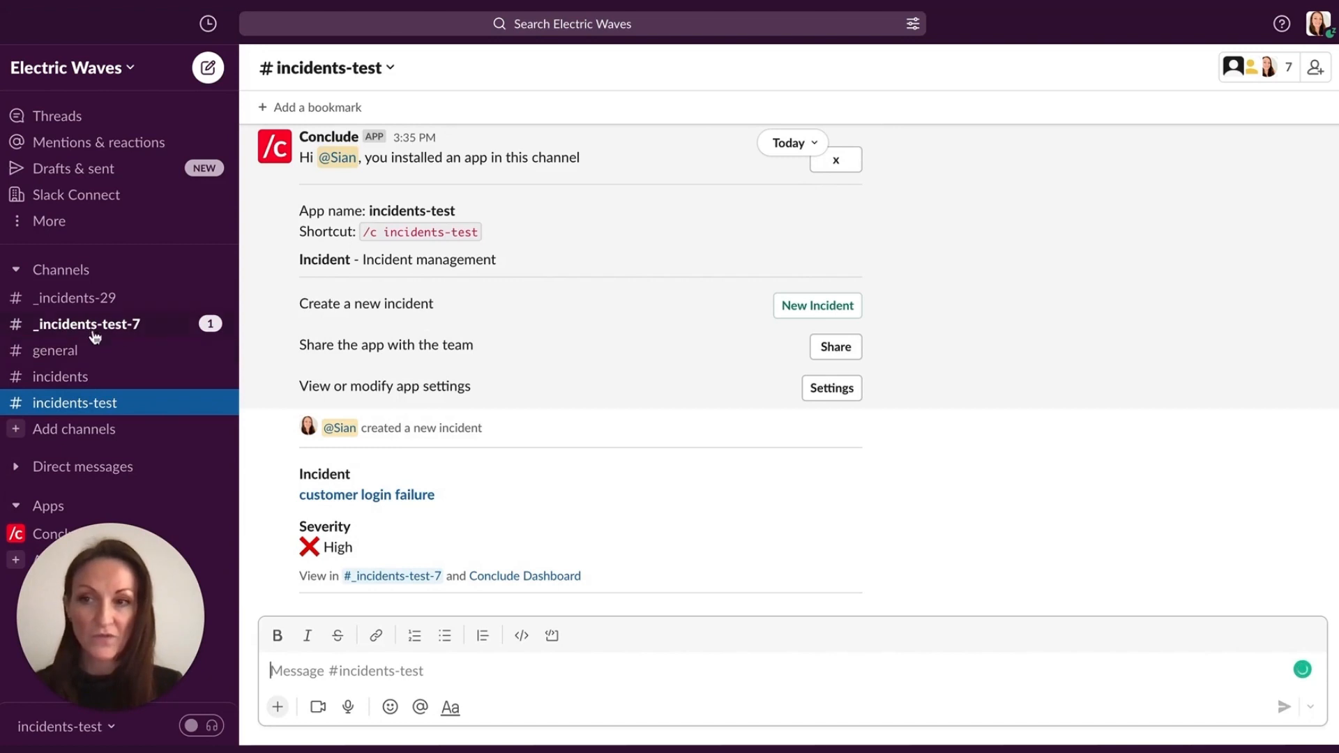
- Go to the _incidents-test-7 channel, reassign the incident to another team member, and save the change
click(136, 337)
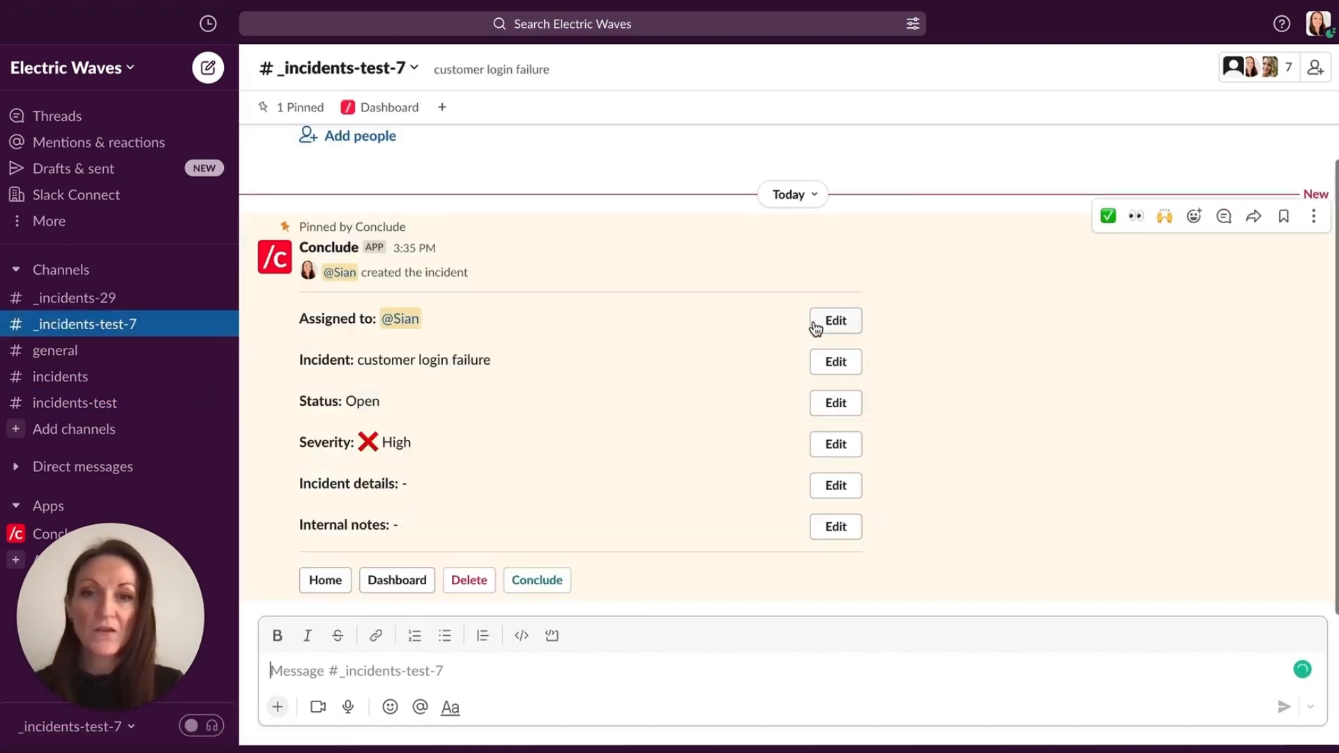
click(835, 322)
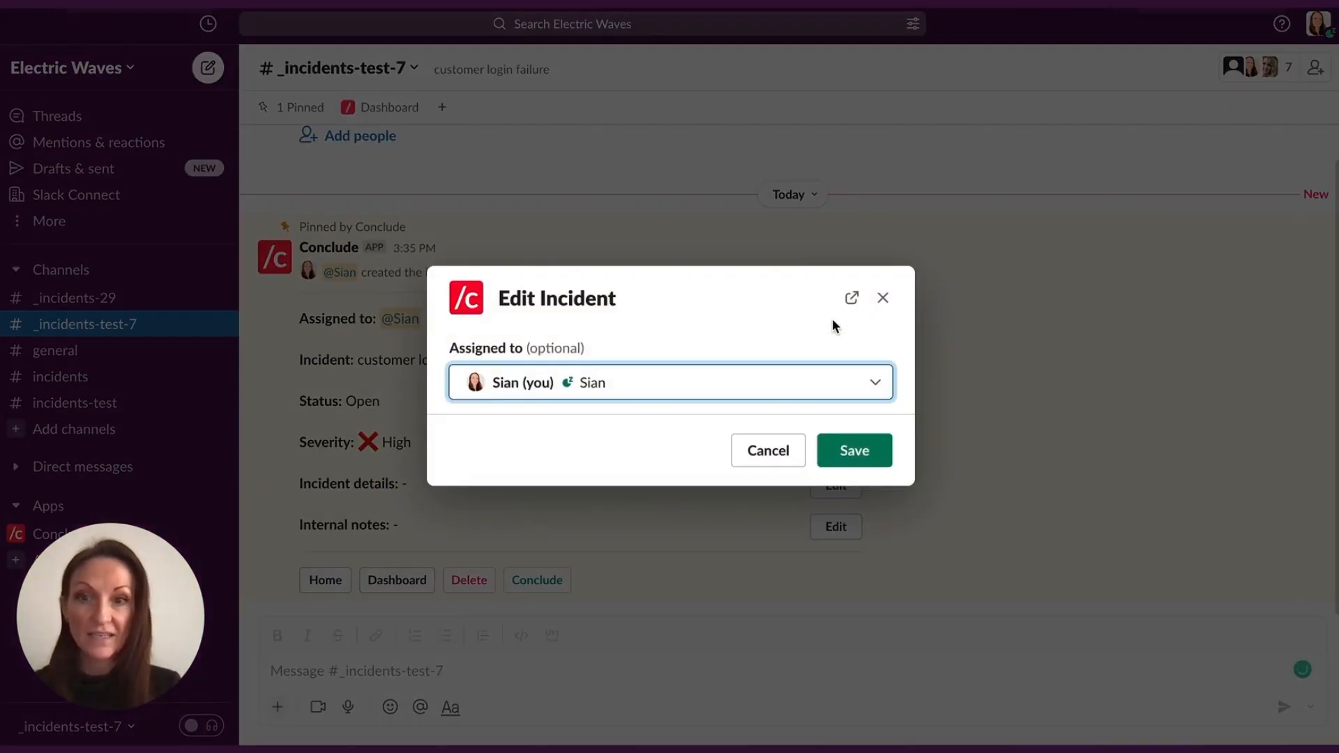
click(873, 385)
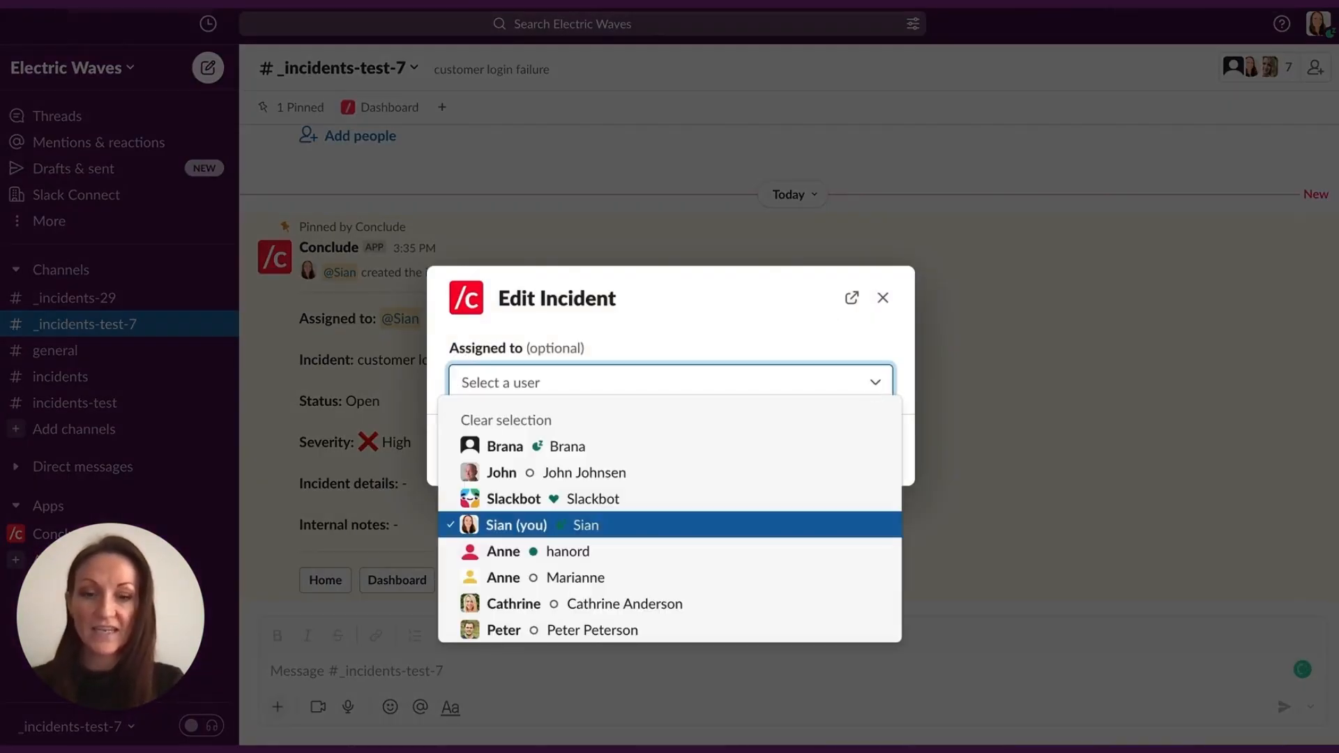
text(peter)
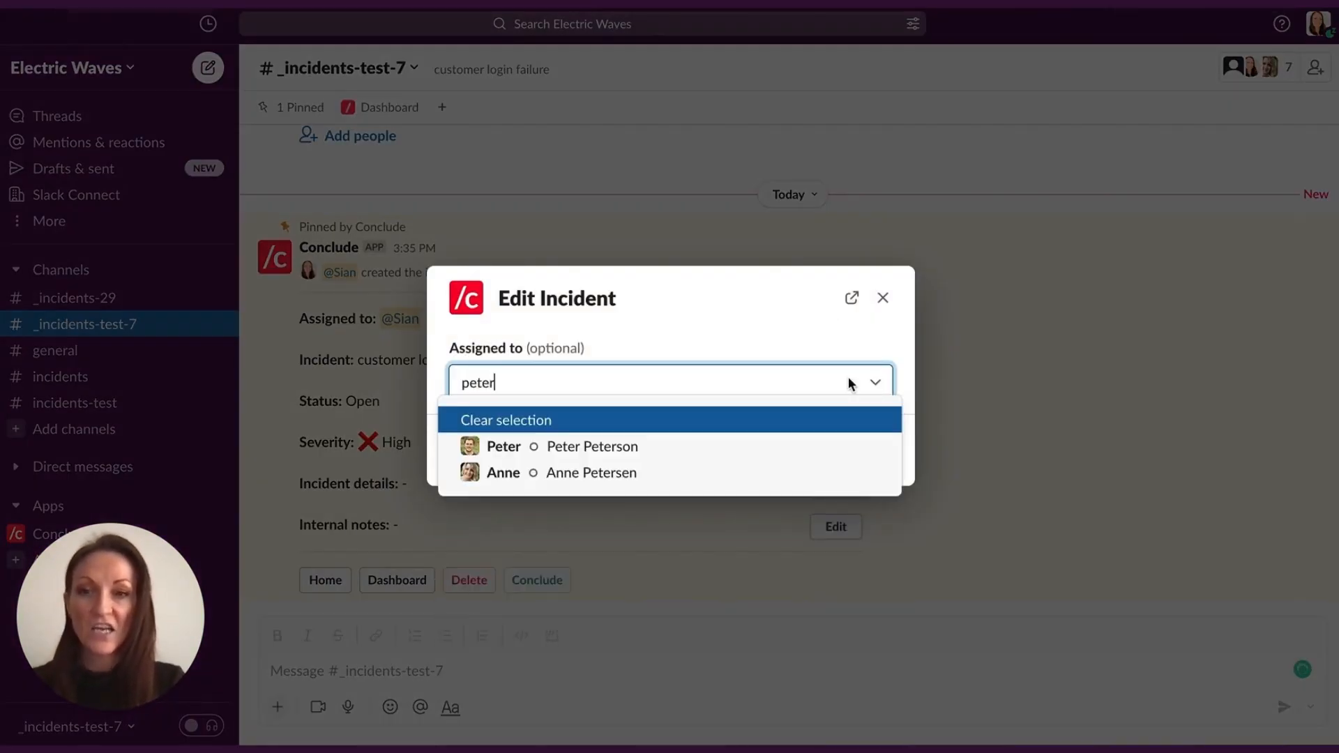
click(662, 442)
click(863, 450)
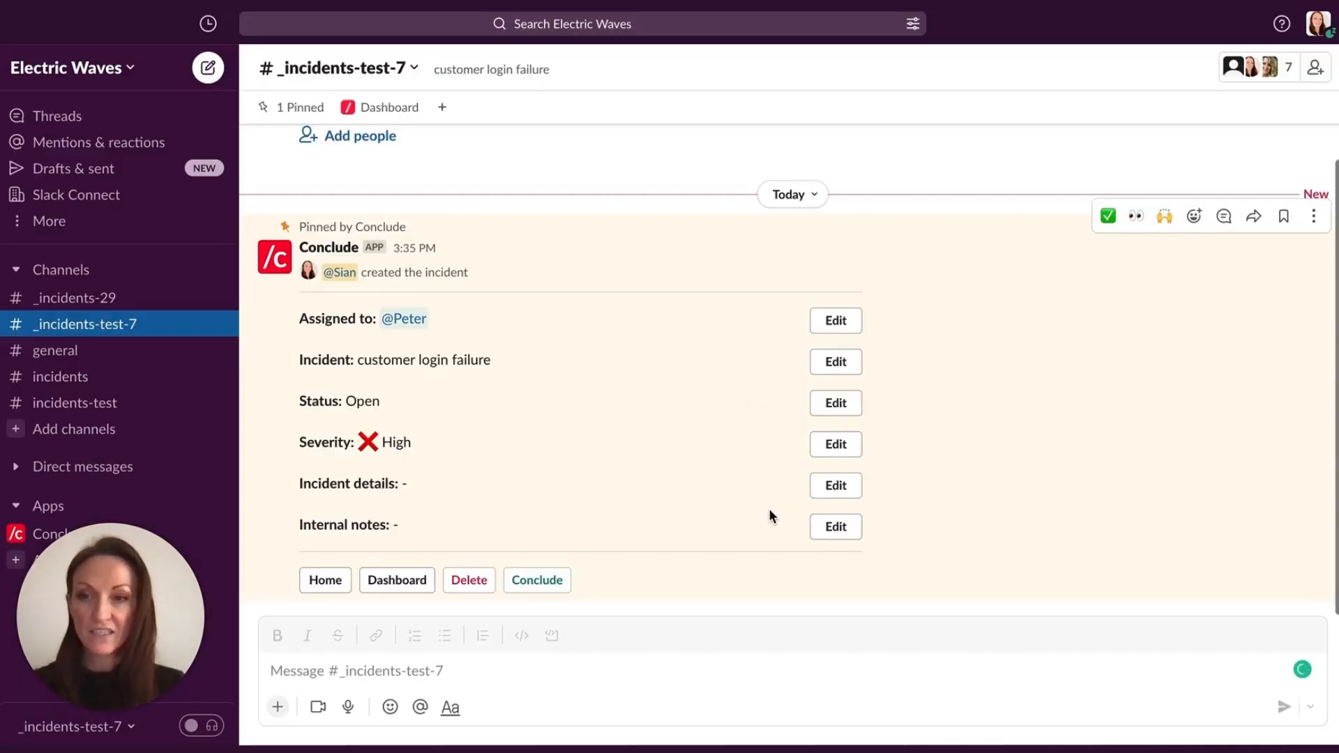
- Run "/c timer" and start an inactivity timer of "Every 15 mins" with the reminder "Hey team, let's stay on top of this one"
click(608, 688)
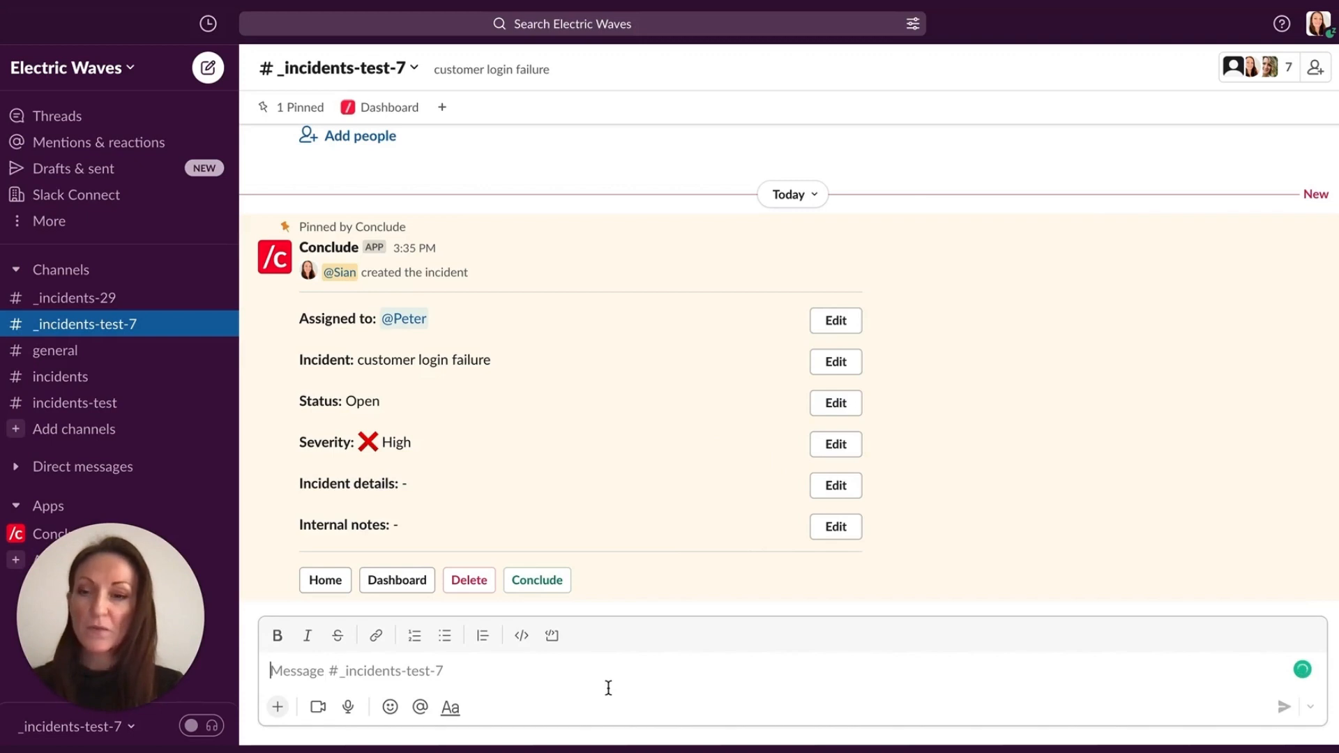
text(/c timer)
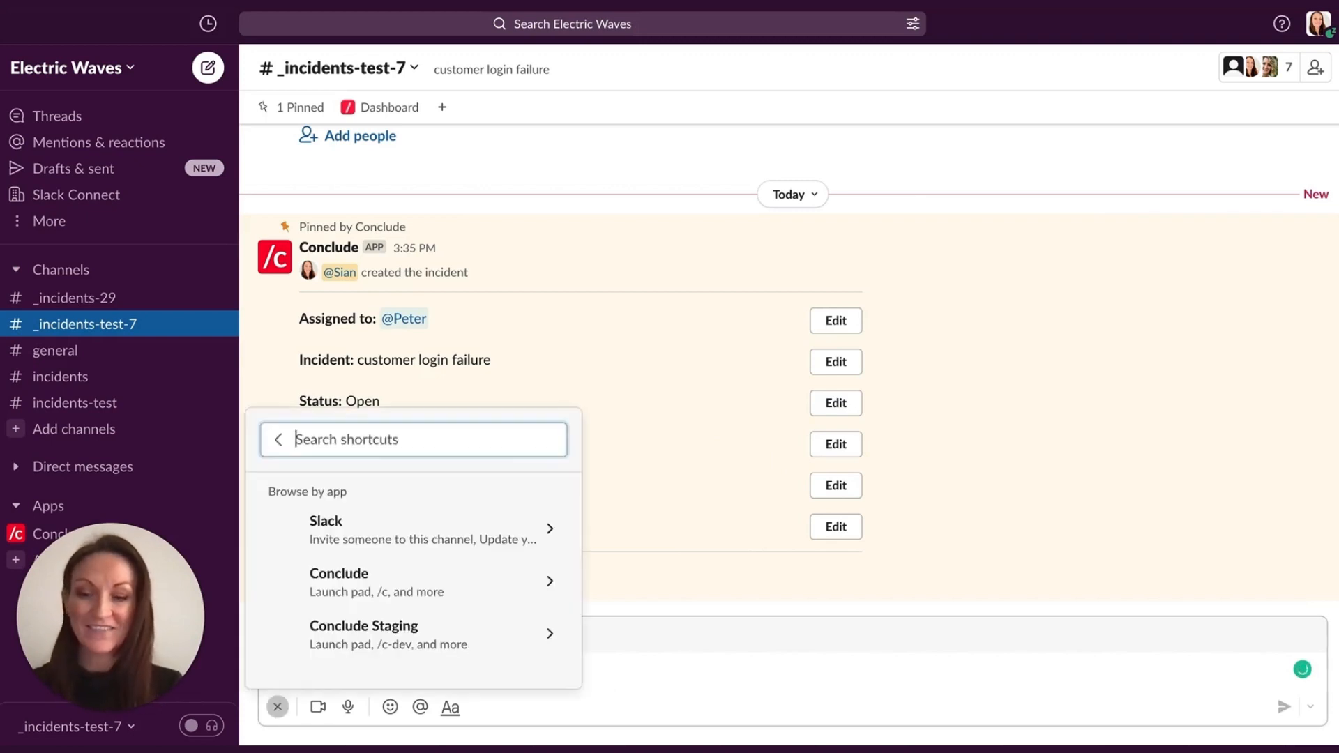
key(Return)
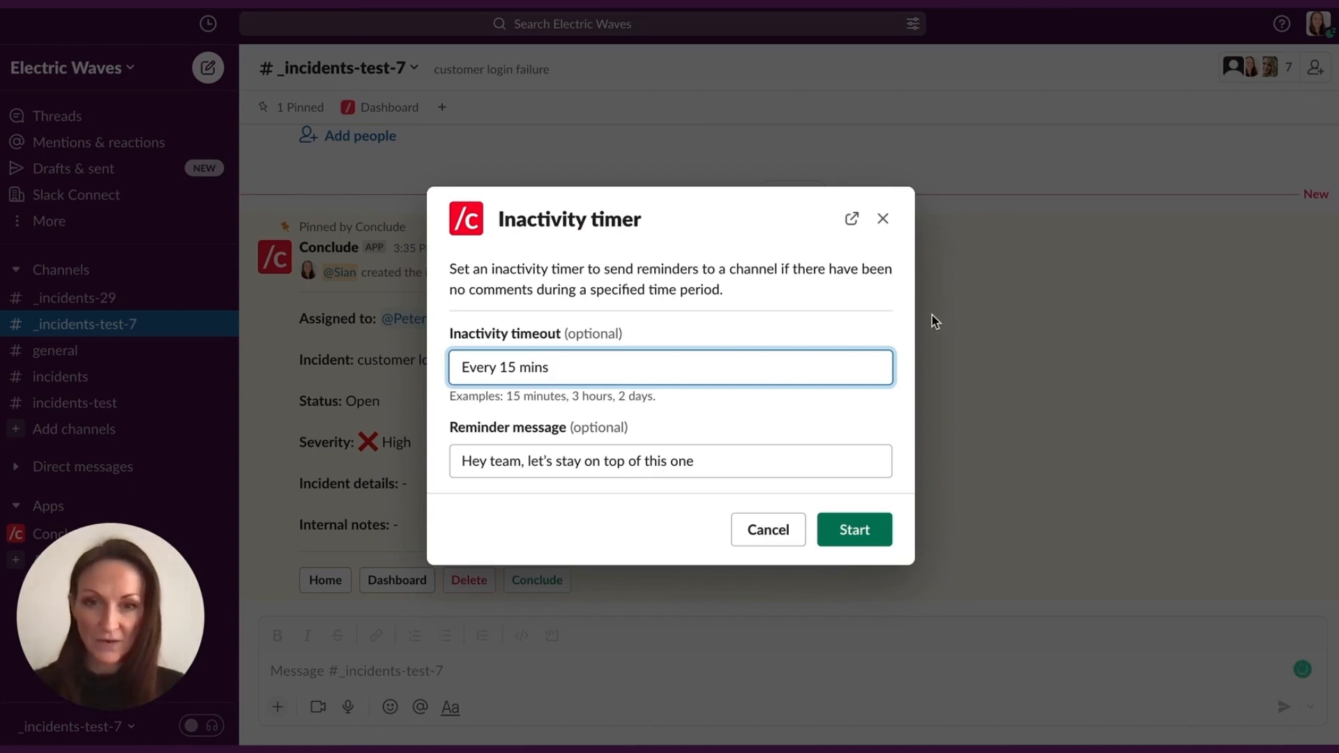
click(856, 531)
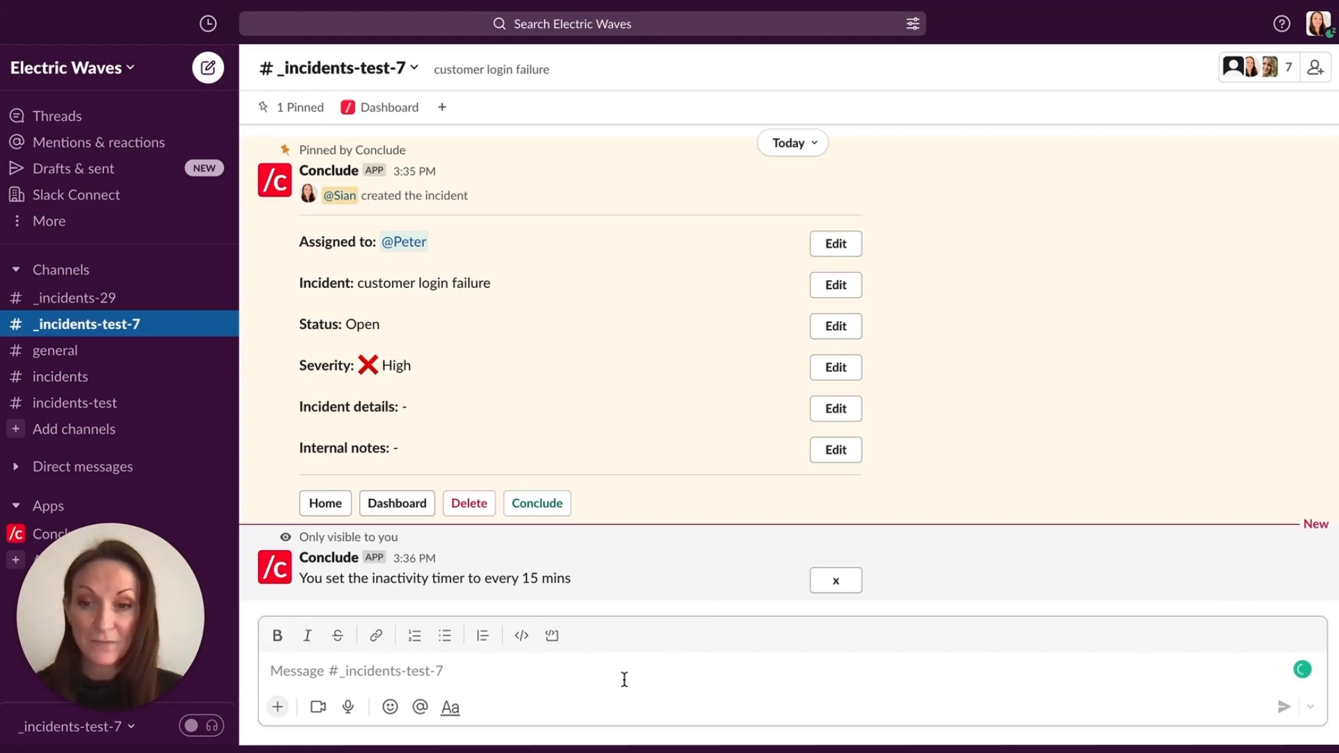
- Conclude the customer login failure incident with the resolution "more details here"
click(553, 512)
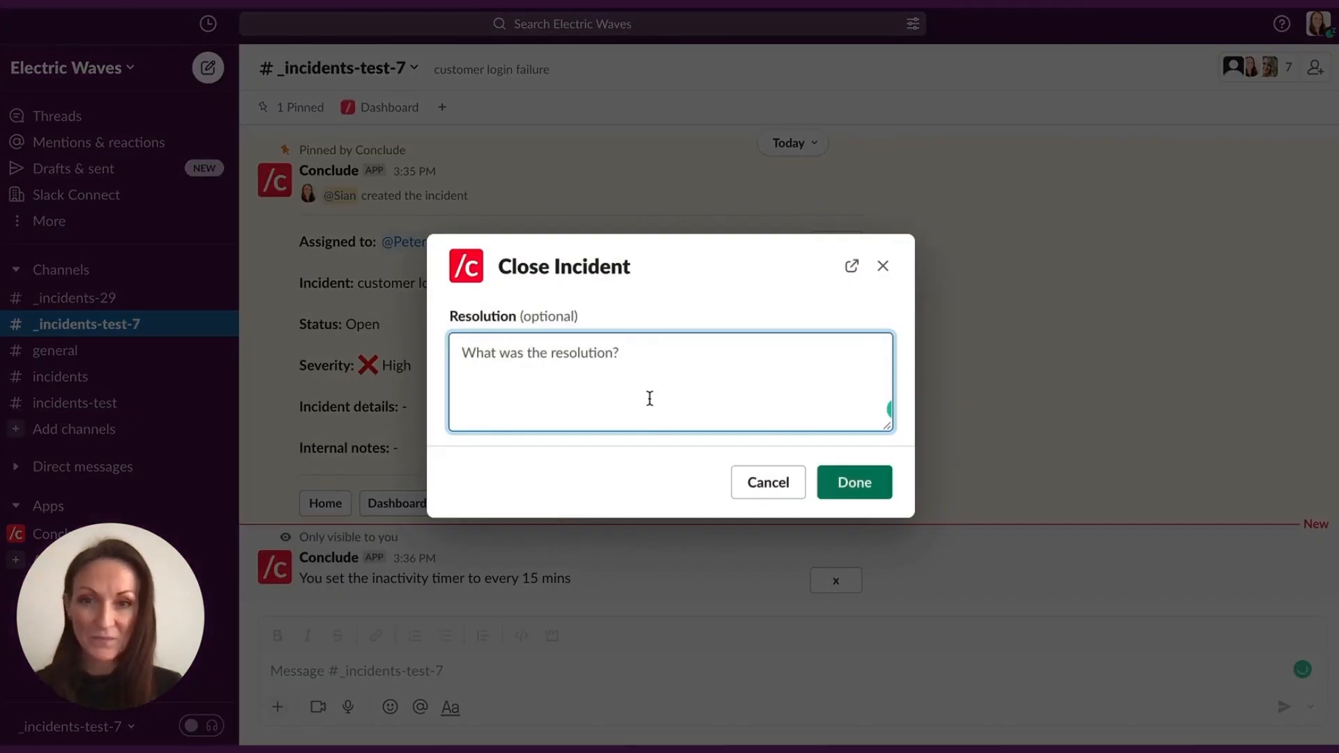
text(m)
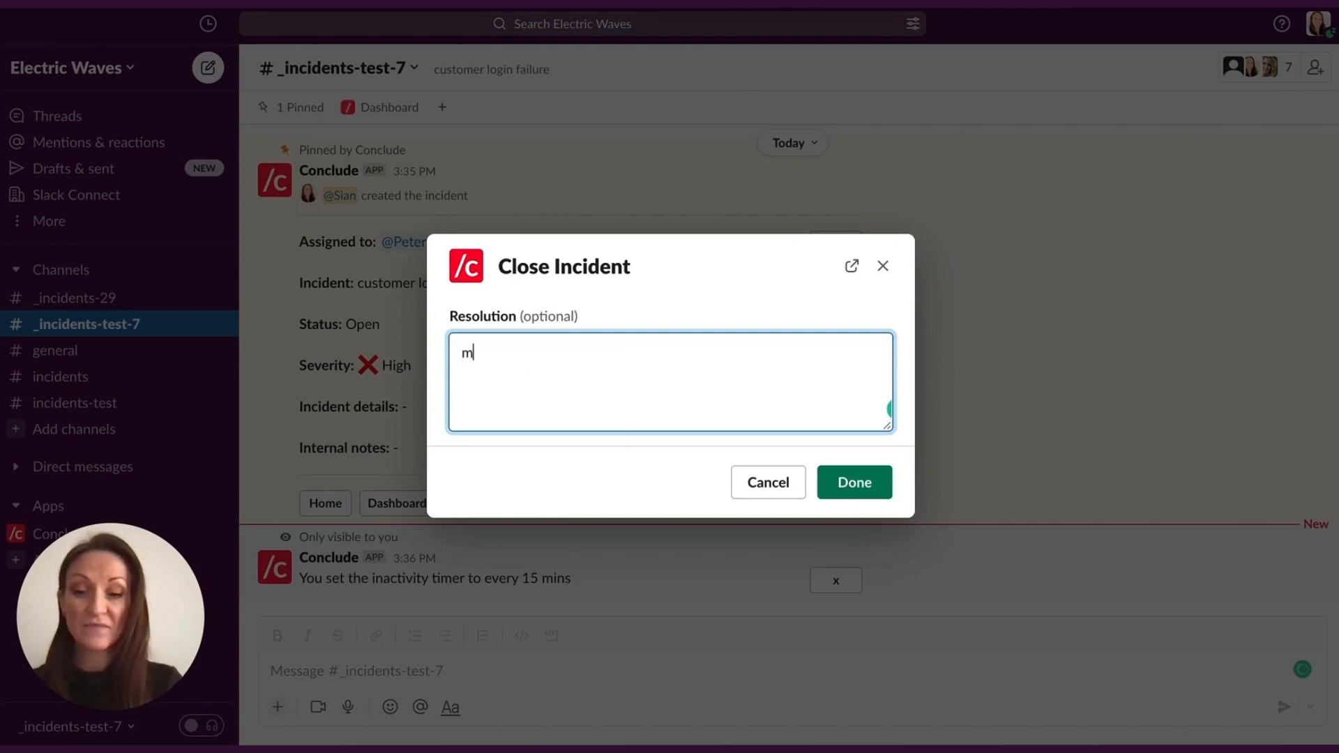
text(ore details here)
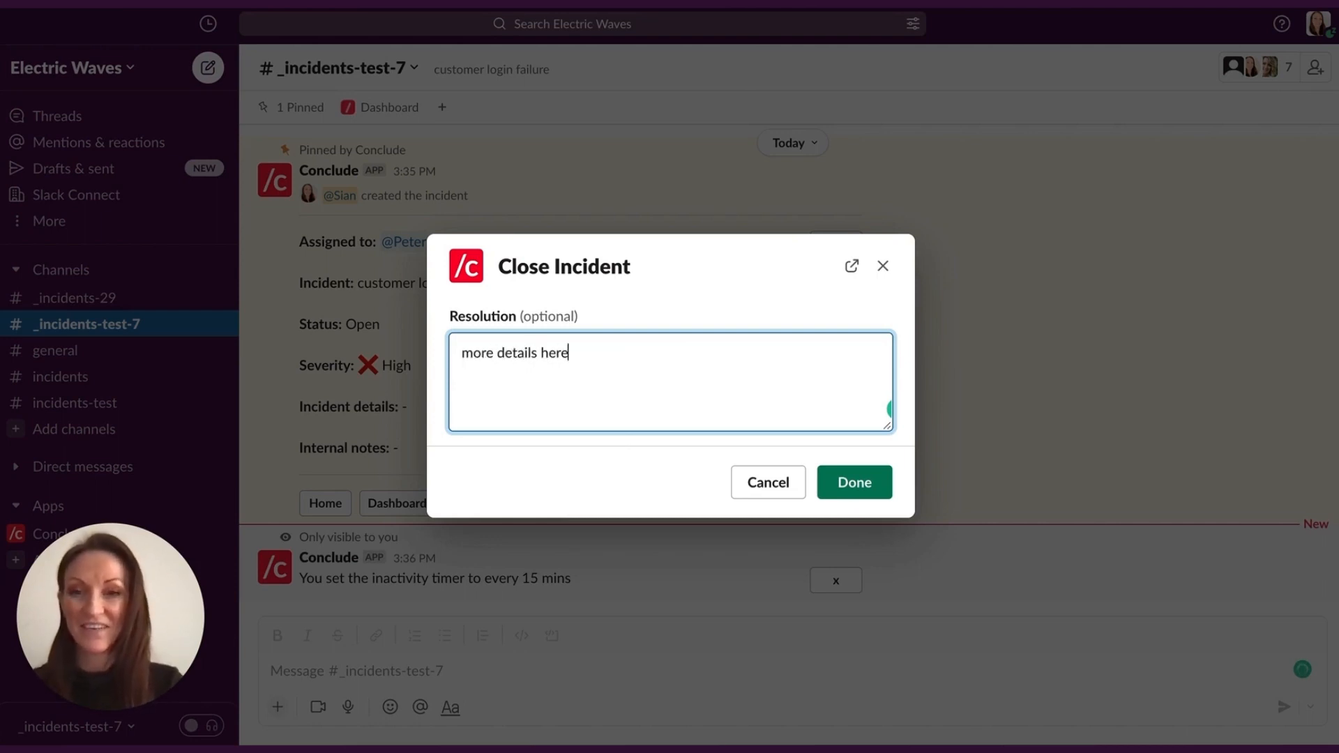
click(842, 482)
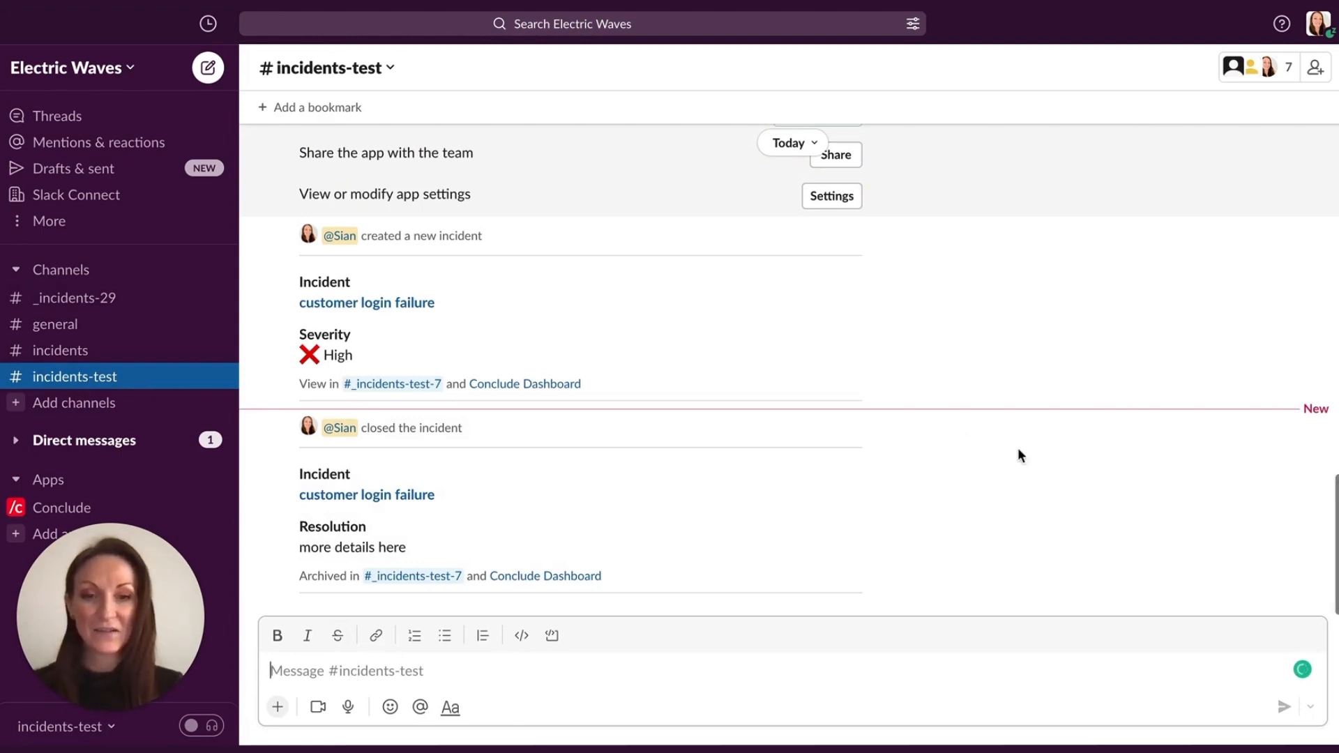
- Switch to the Conclude Dashboard, list all activities, and show the settings available for the closed customer login failure incident
click(569, 576)
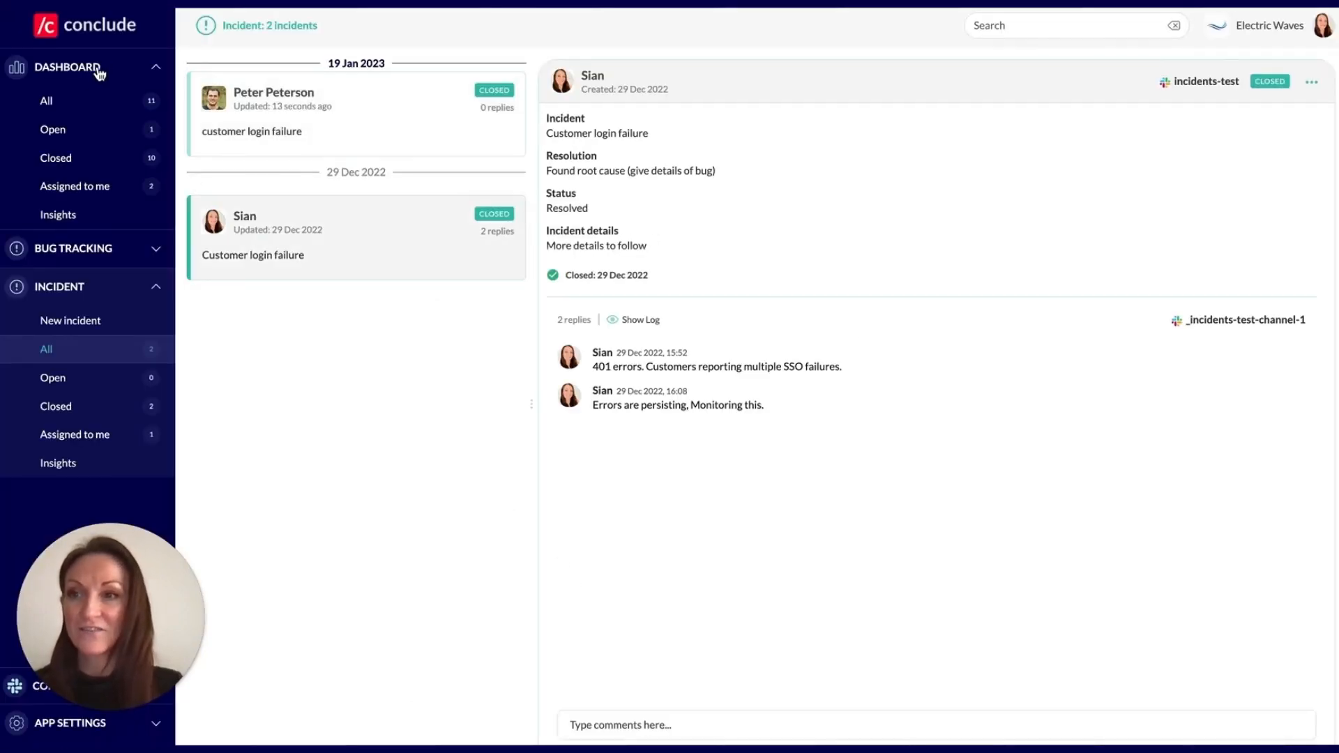
click(47, 104)
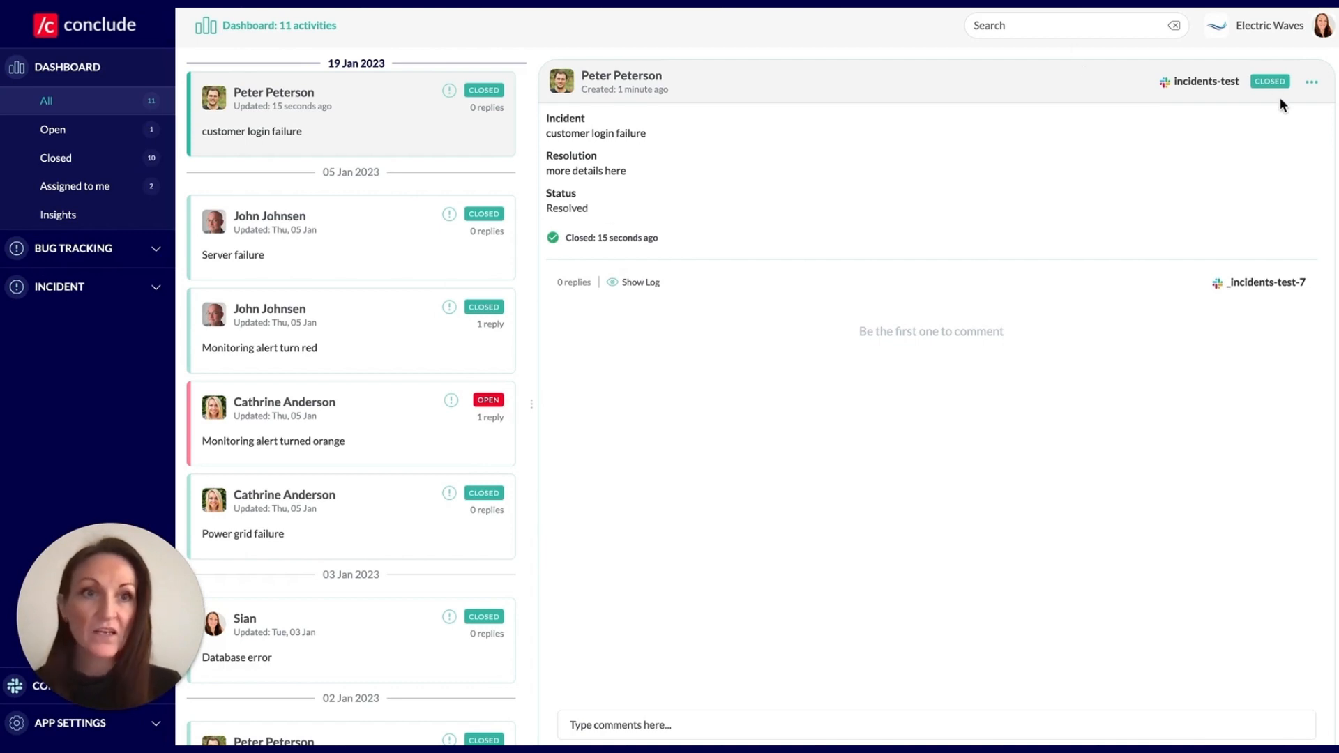
click(1312, 84)
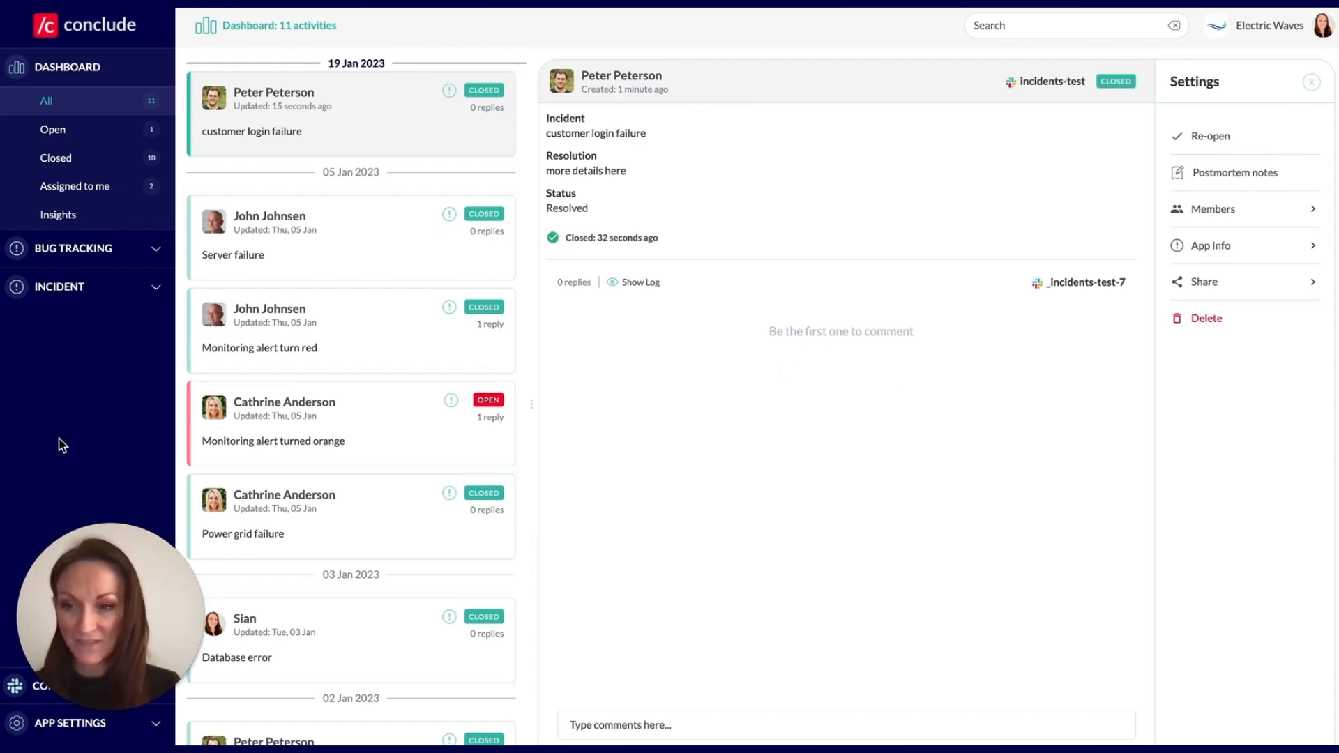
- Open the Incident app's settings and review its general settings, roles and responsibilities, and attribute fields
click(33, 731)
click(84, 166)
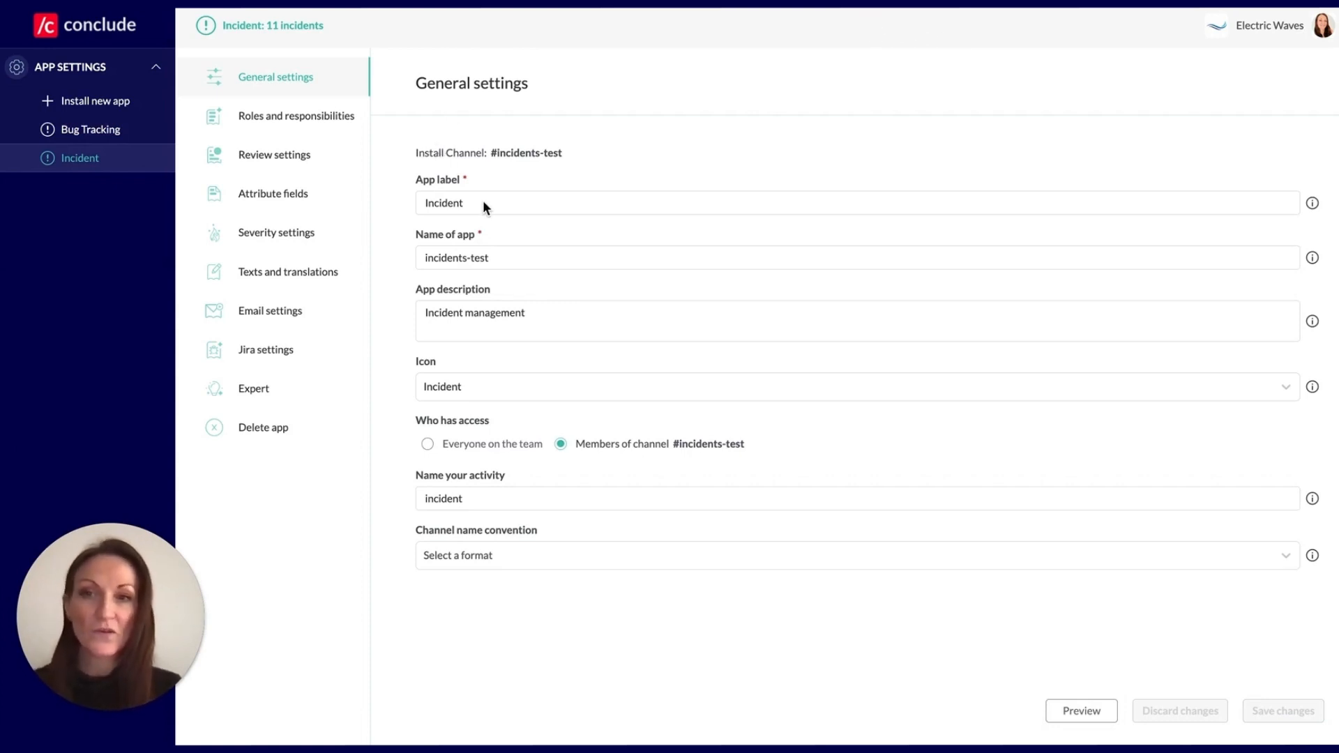
click(304, 117)
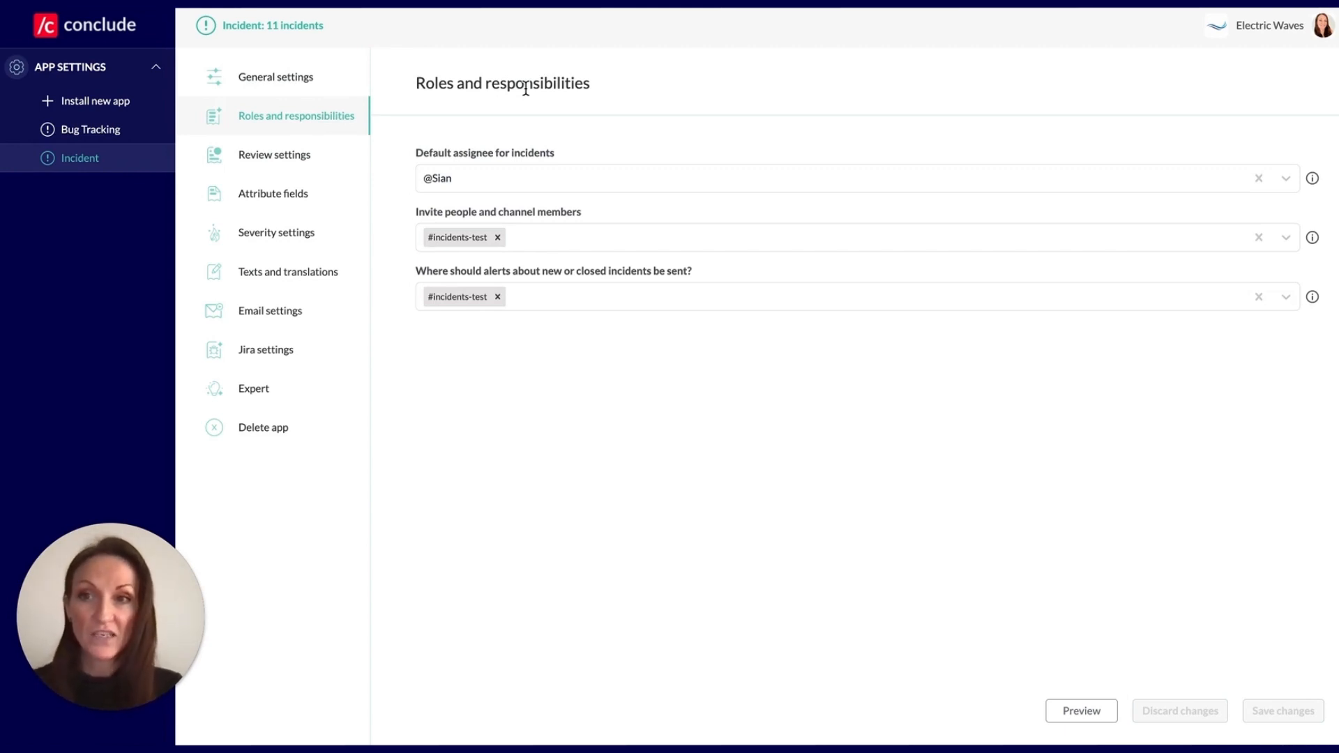
click(292, 195)
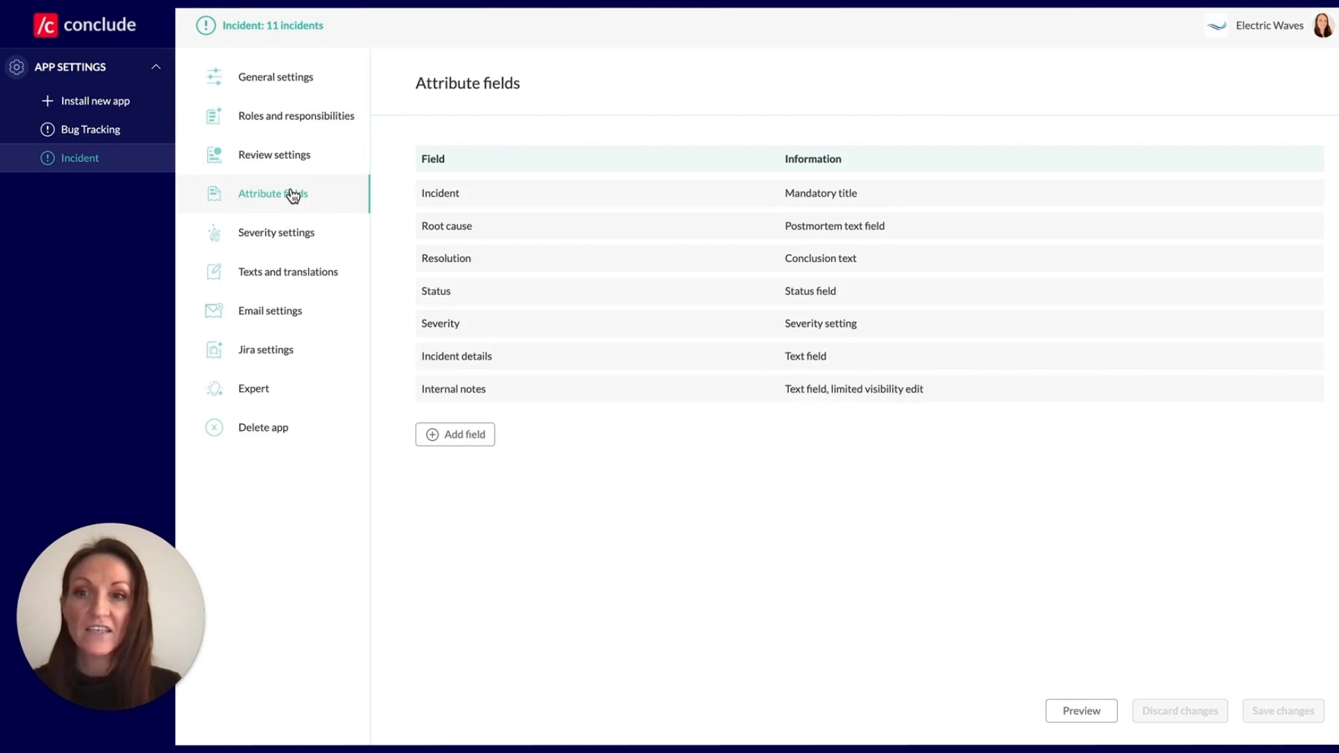
- Review the Incident app's severity, email and expert settings, switching the option to disable severity settings on and back off
drag(547, 230, 711, 226)
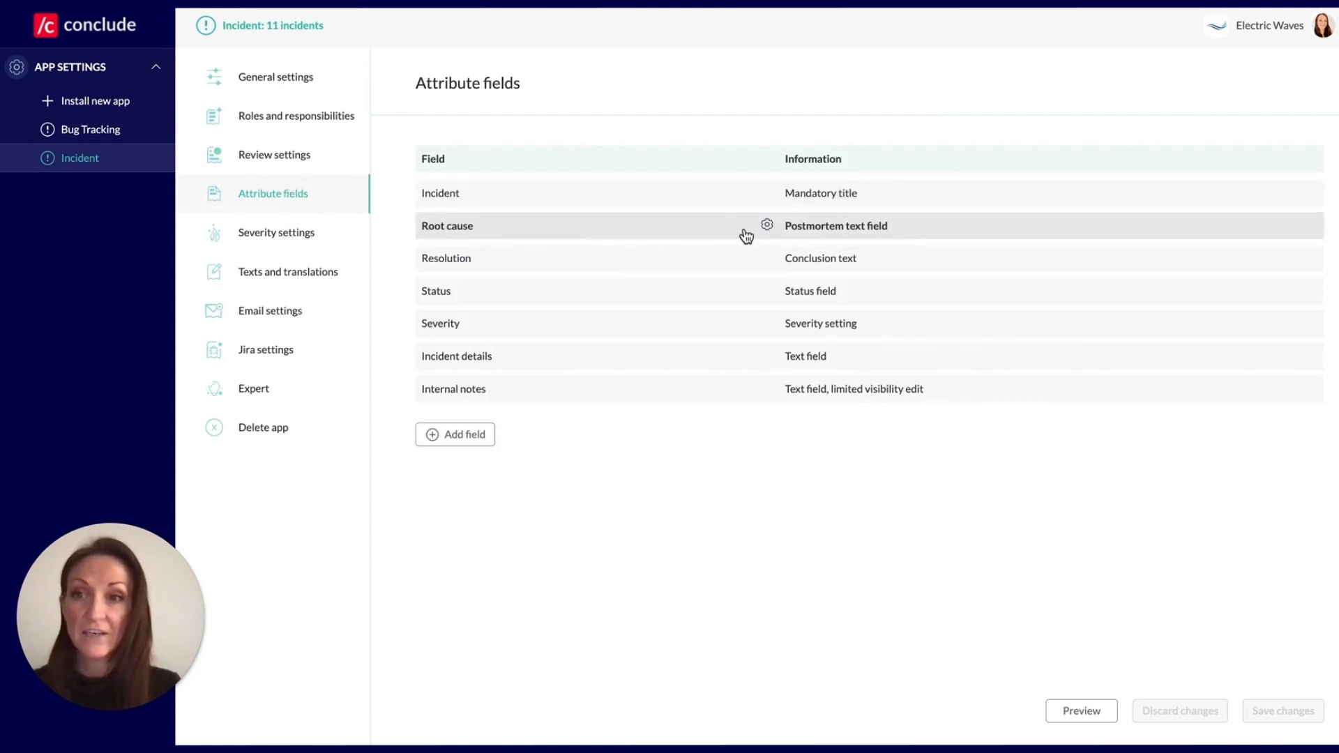
click(319, 237)
click(422, 165)
click(425, 166)
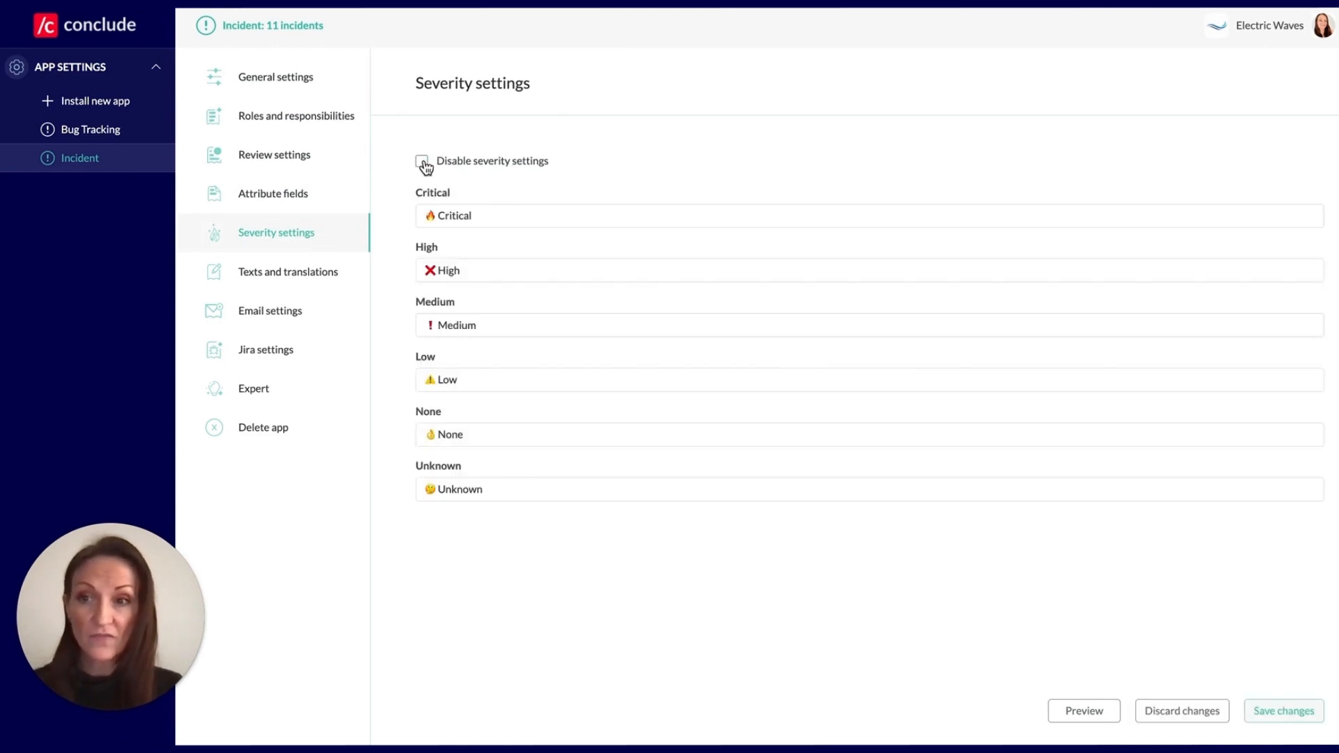
click(268, 323)
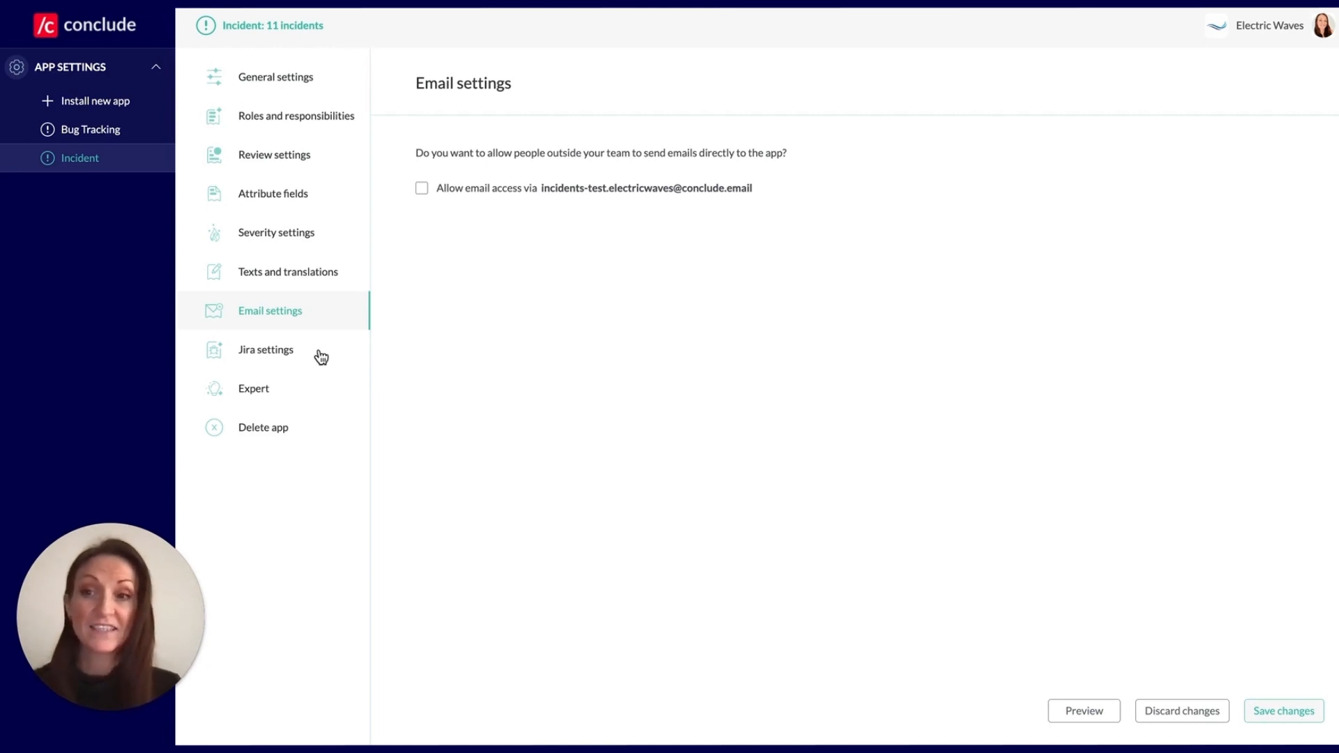
click(292, 398)
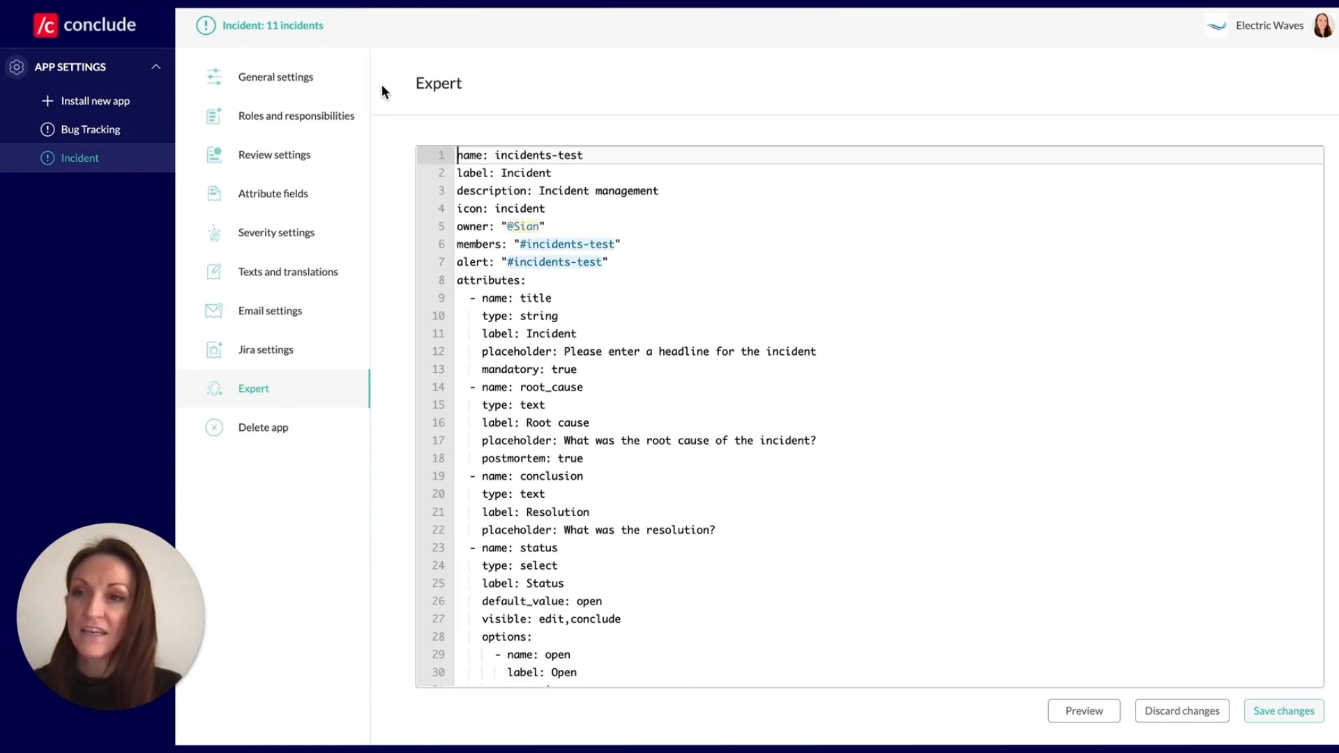
- View the workflow apps offered for installation, cancel the installation, and return to the dashboard's activity list
click(115, 106)
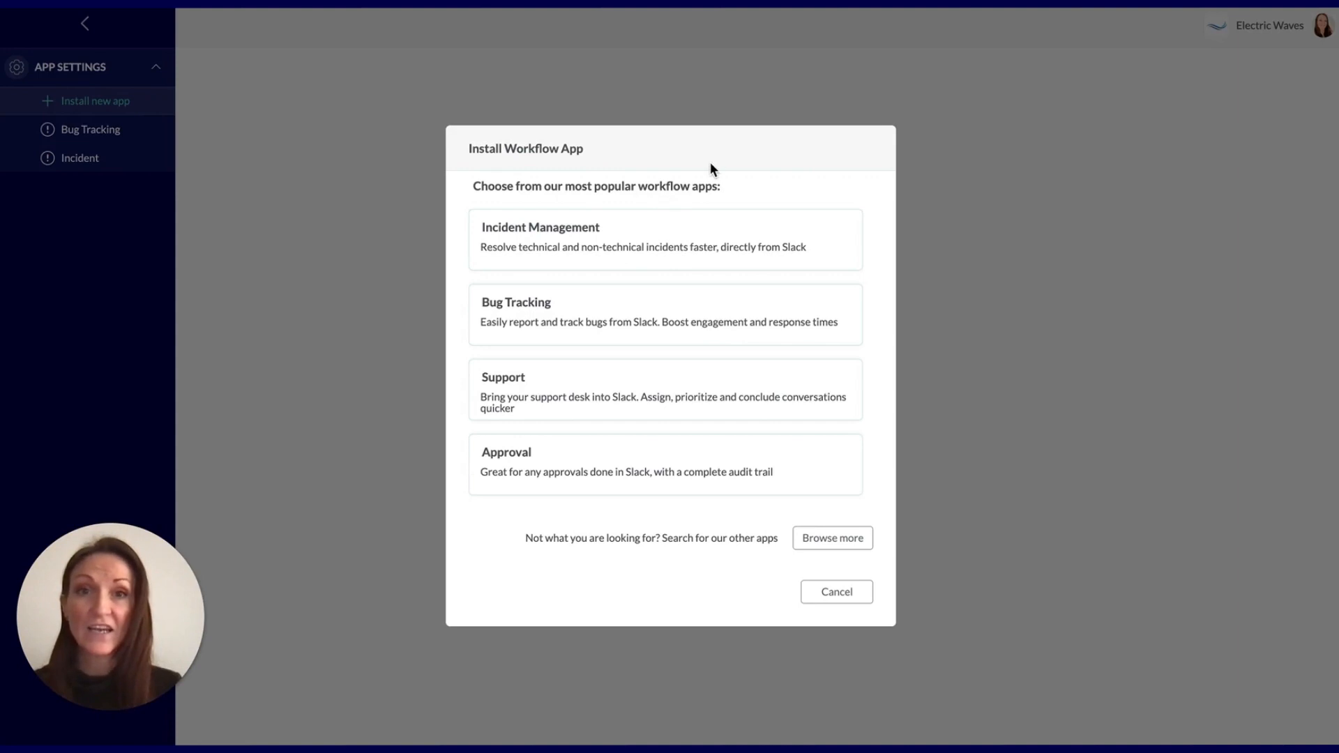
click(841, 593)
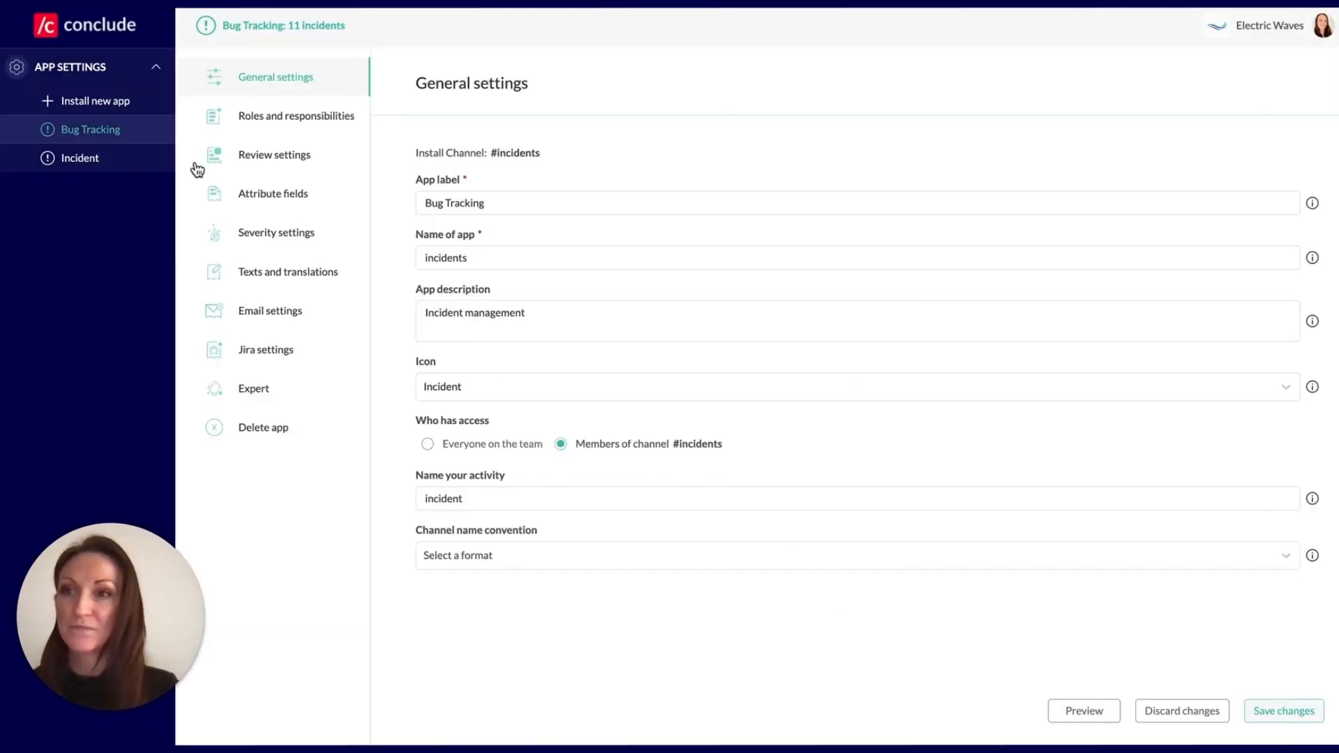
click(154, 70)
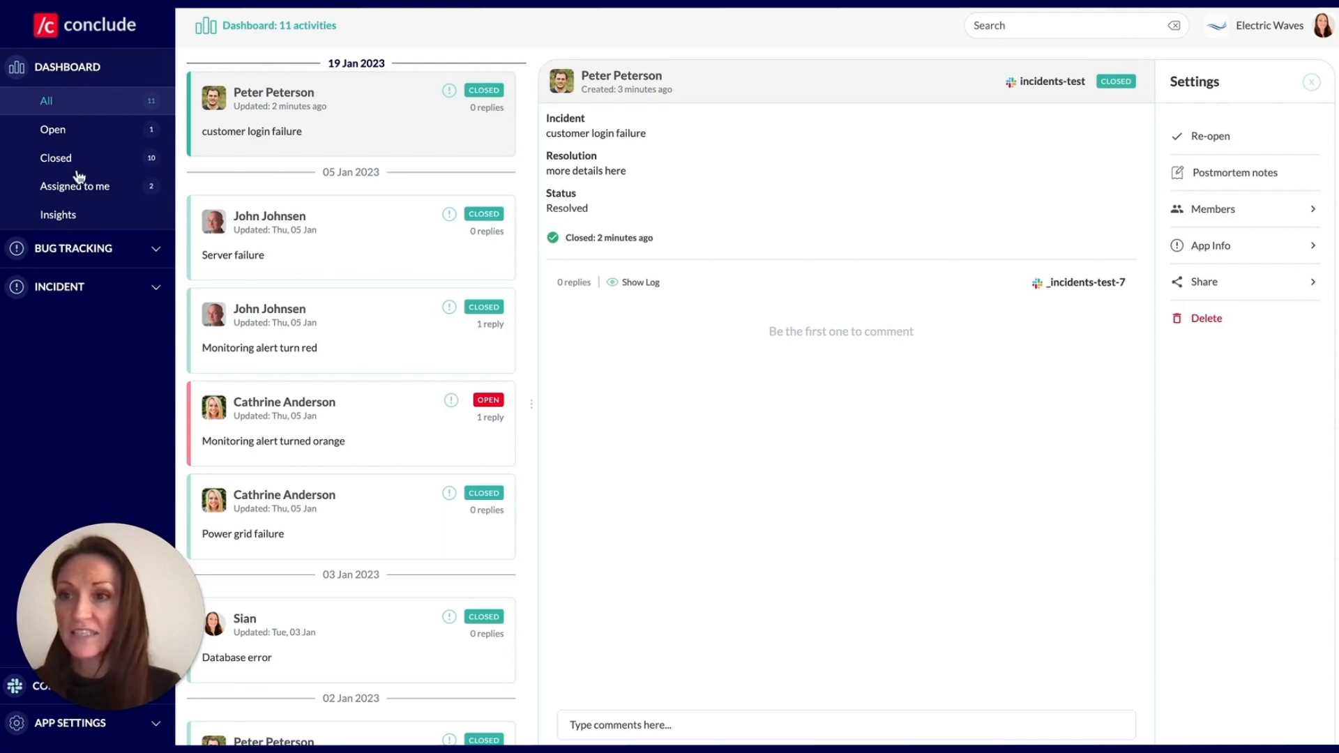
- Show the dashboard's Insights and view the reporting periods available, keeping the period at This month
click(70, 218)
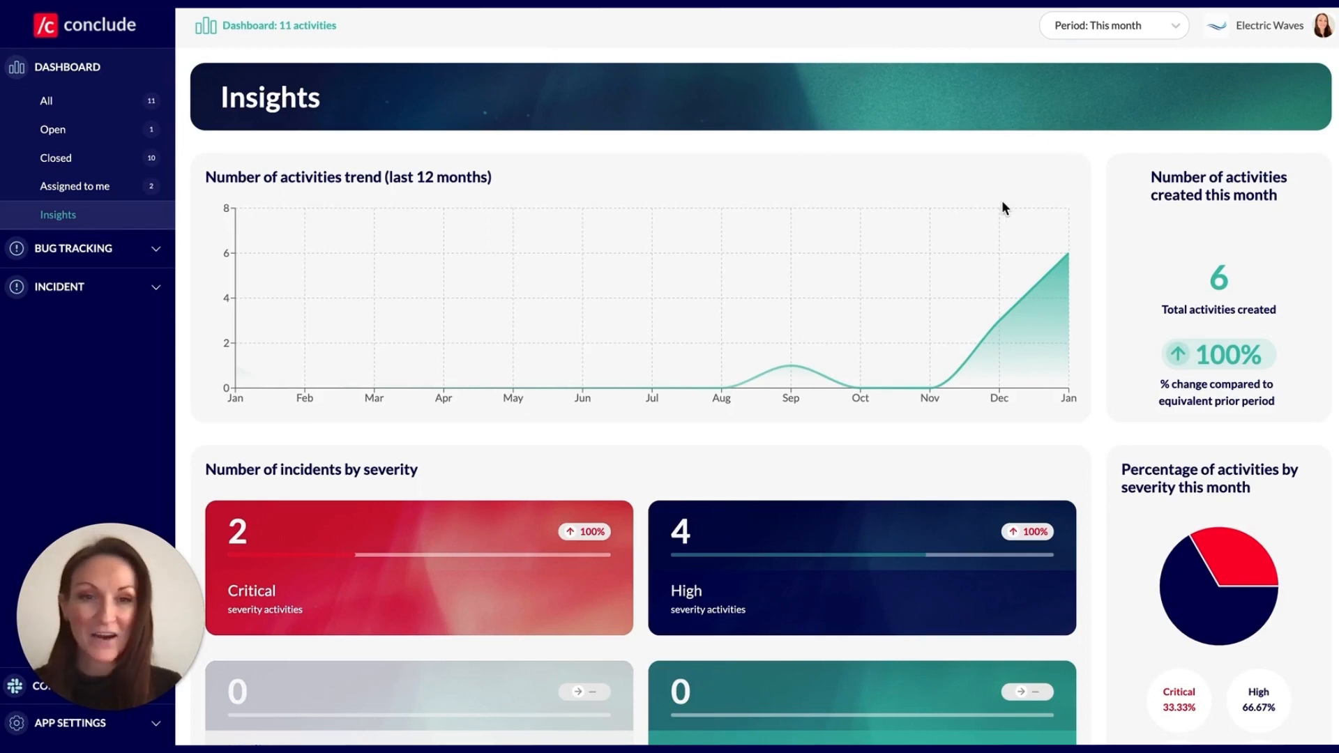
click(1176, 27)
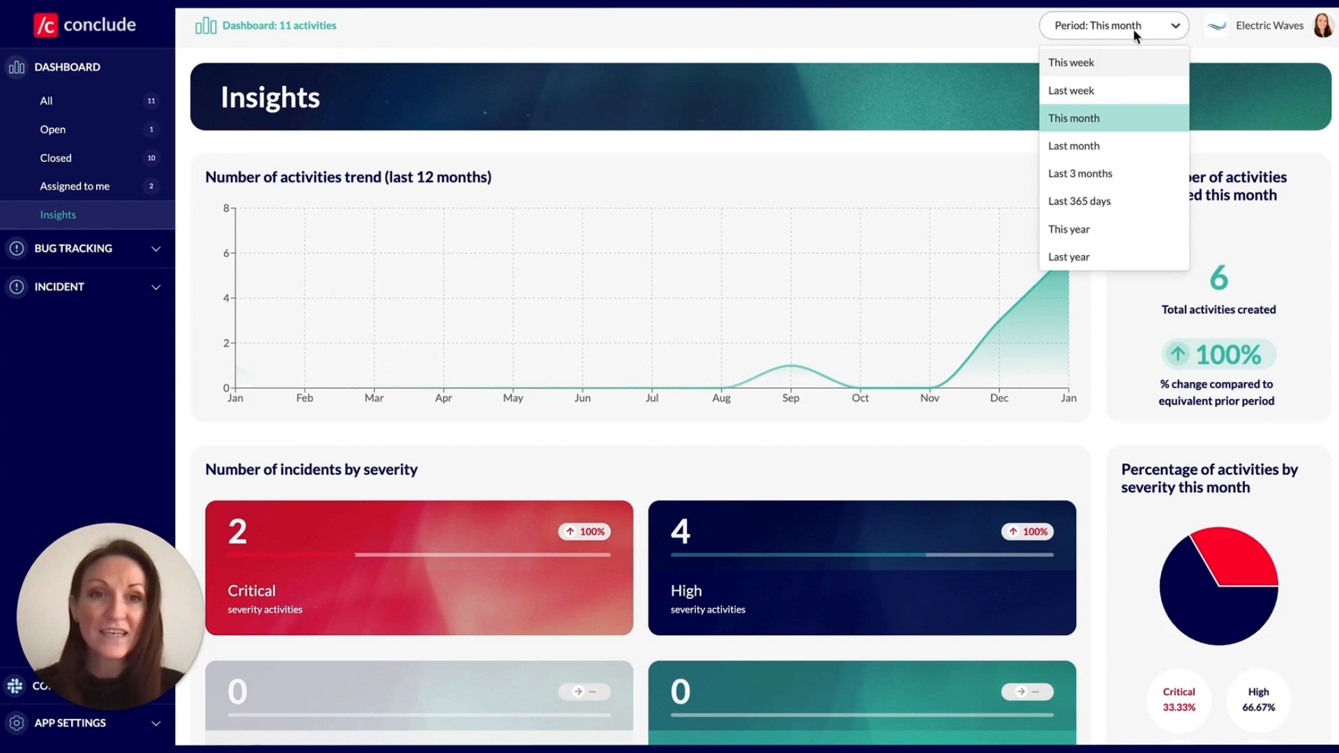
click(973, 73)
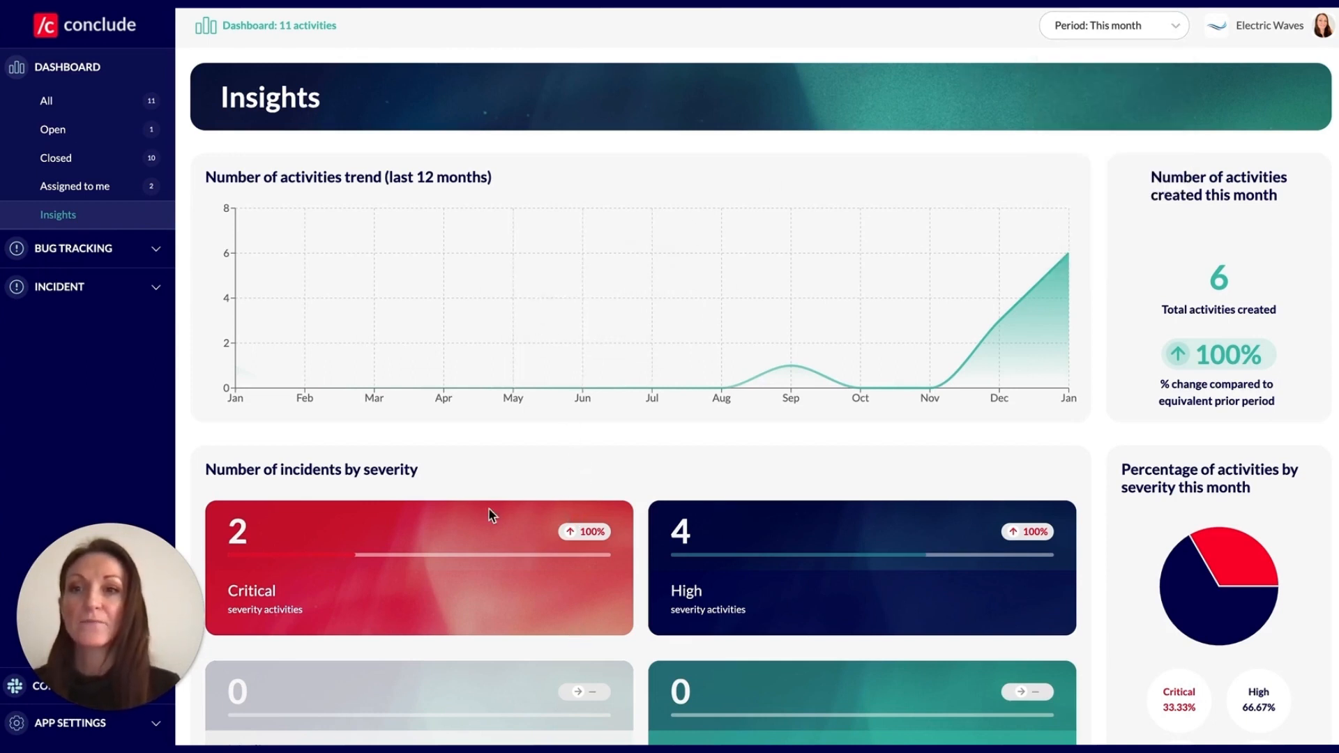
- Examine the incidents by severity, Mean Time to Respond and Mean Time to Resolve insights, and return to the list of all activities
scroll(690, 273, down, 4)
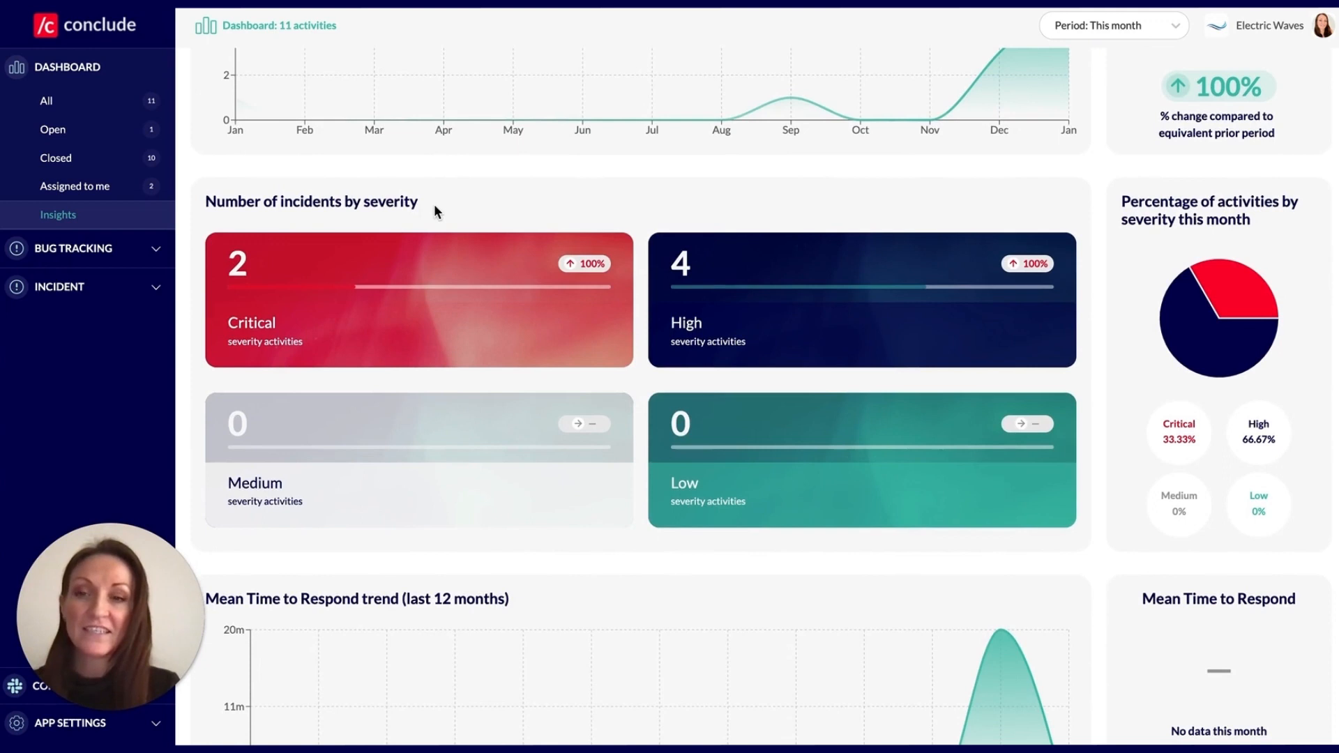
scroll(434, 203, down, 3)
scroll(434, 204, down, 4)
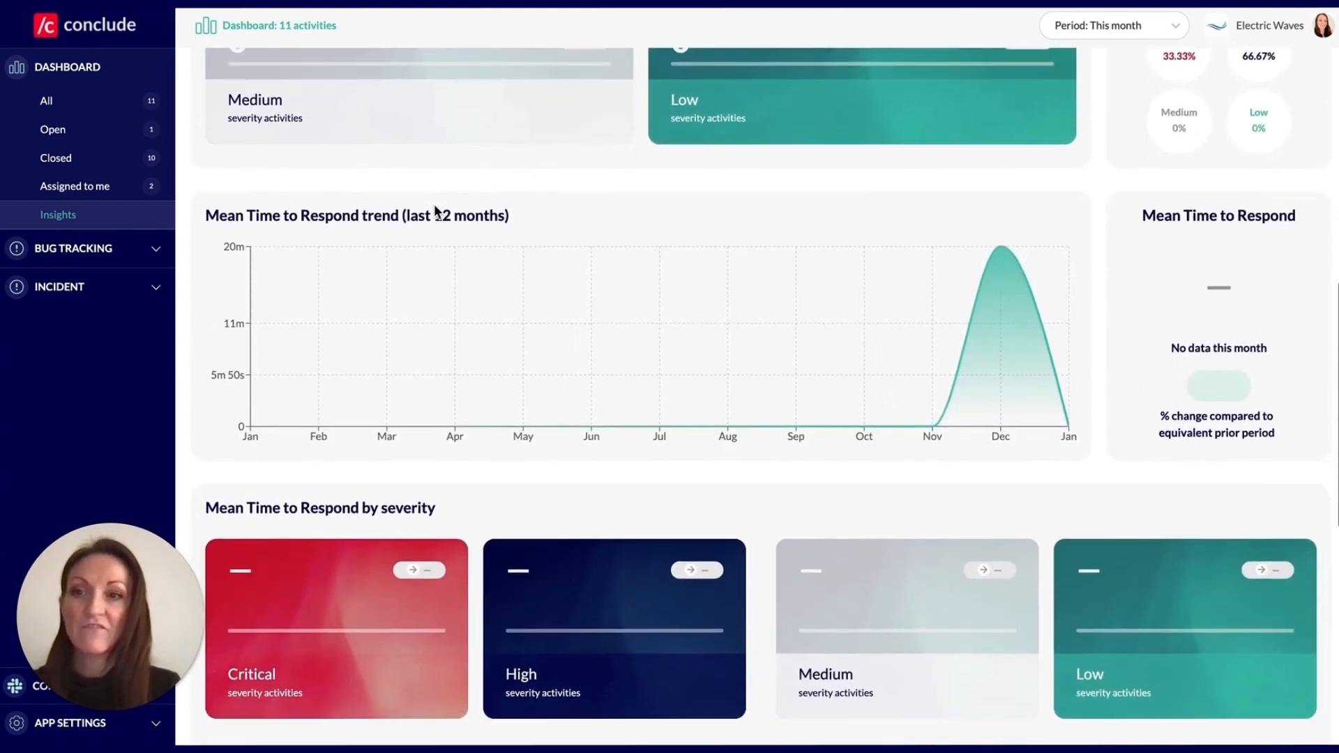
scroll(435, 209, up, 1)
scroll(436, 209, down, 5)
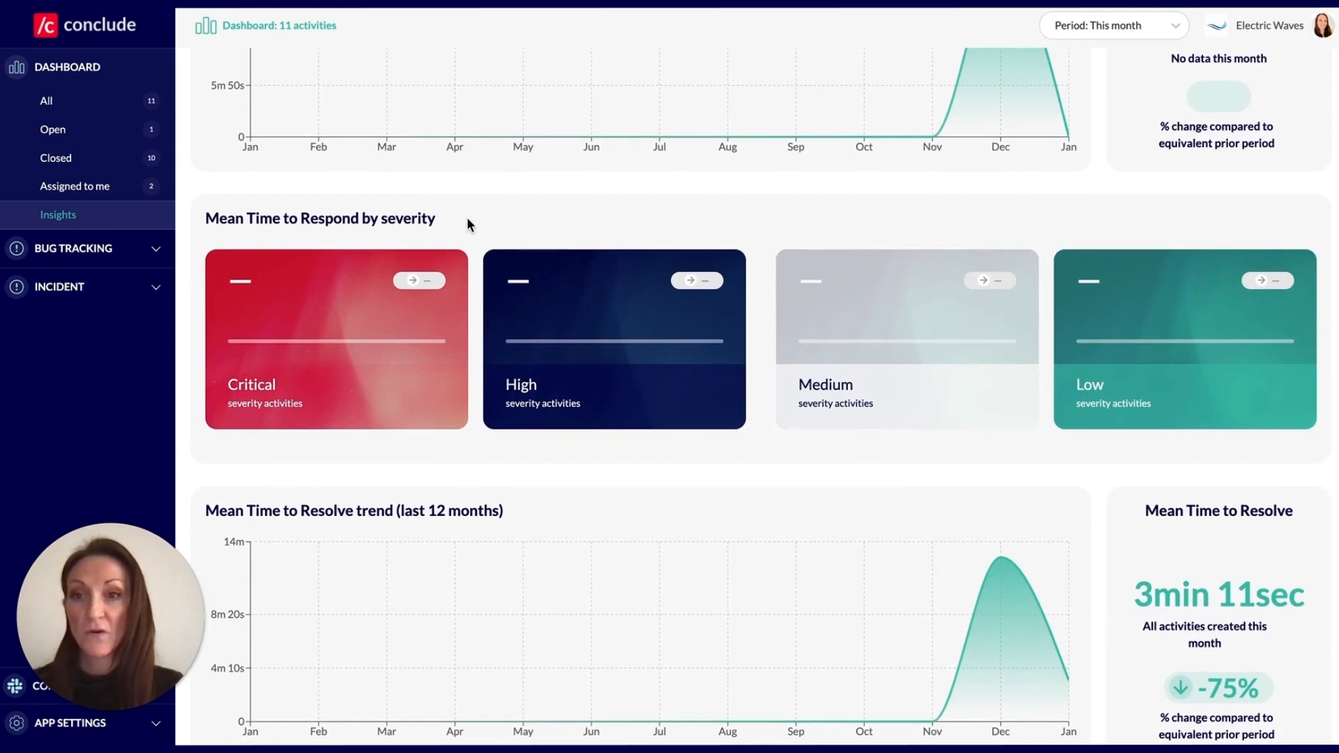
scroll(466, 221, down, 2)
scroll(467, 221, down, 4)
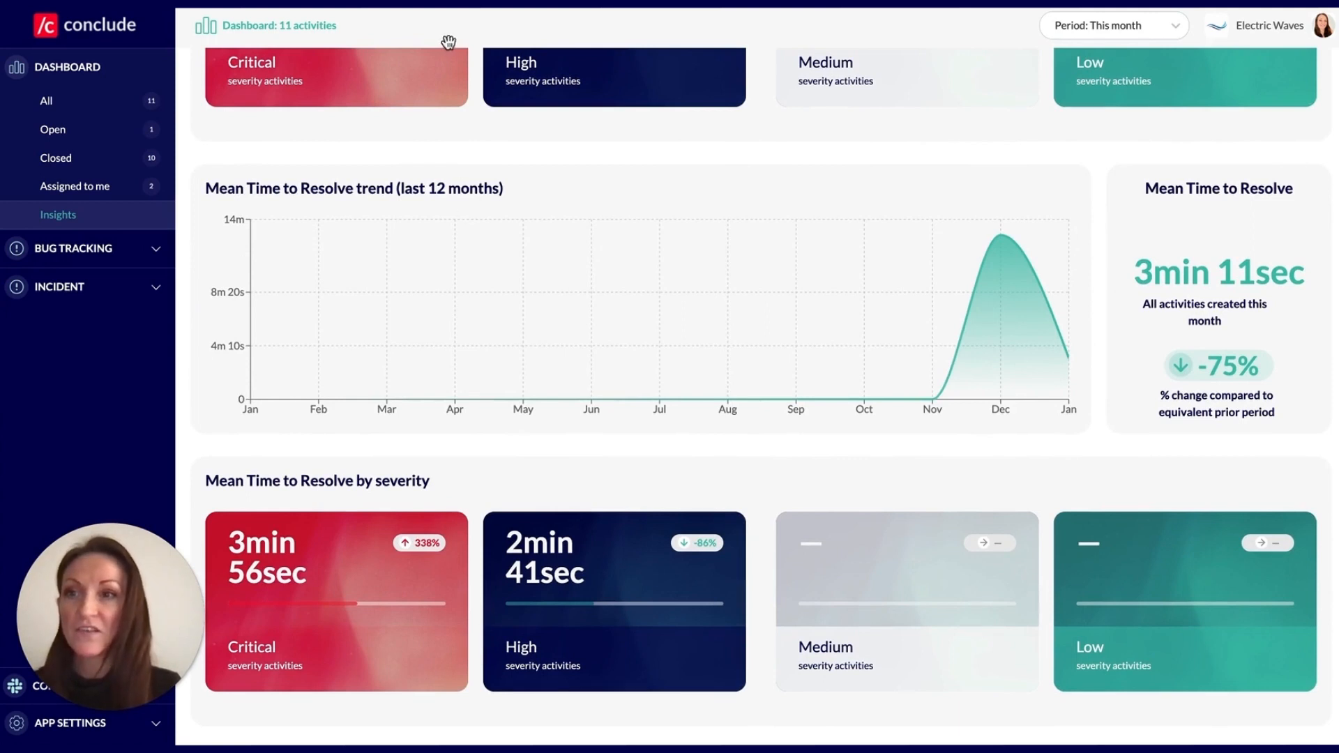
click(53, 103)
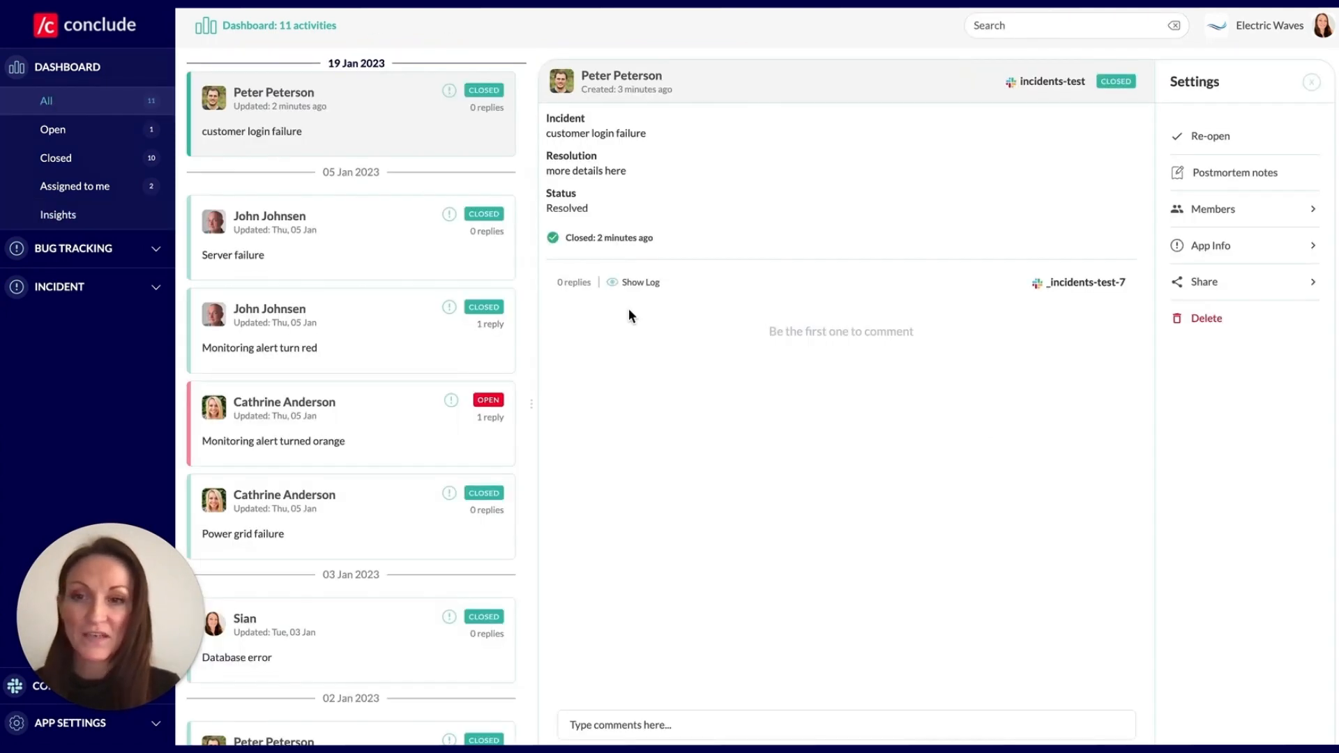